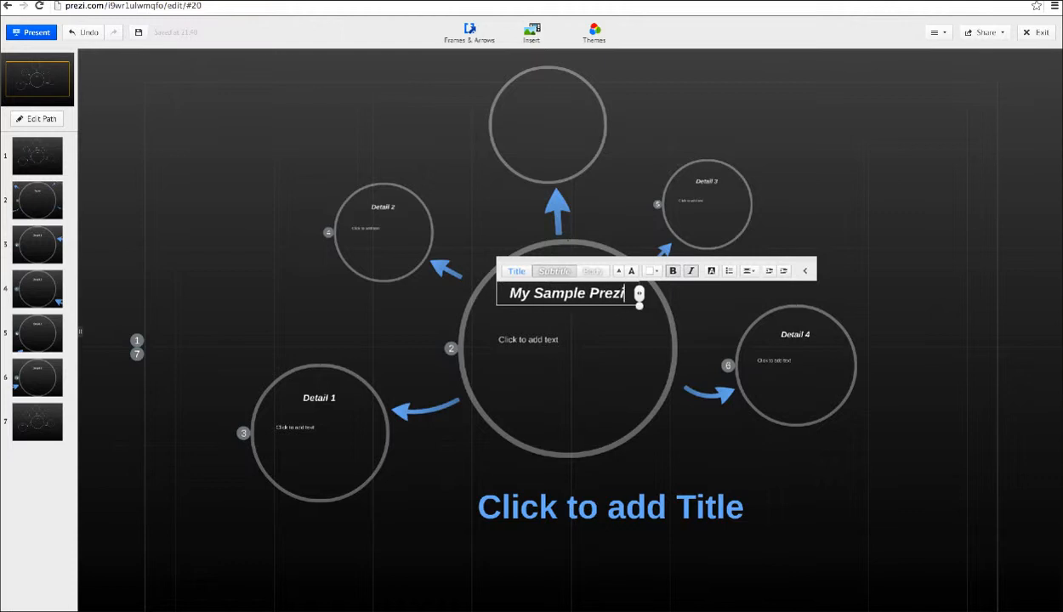
# Enter "This is how to create a Prezi. Follow me and you will know what to do." as the central circle's body text.
pyautogui.click(534, 344)
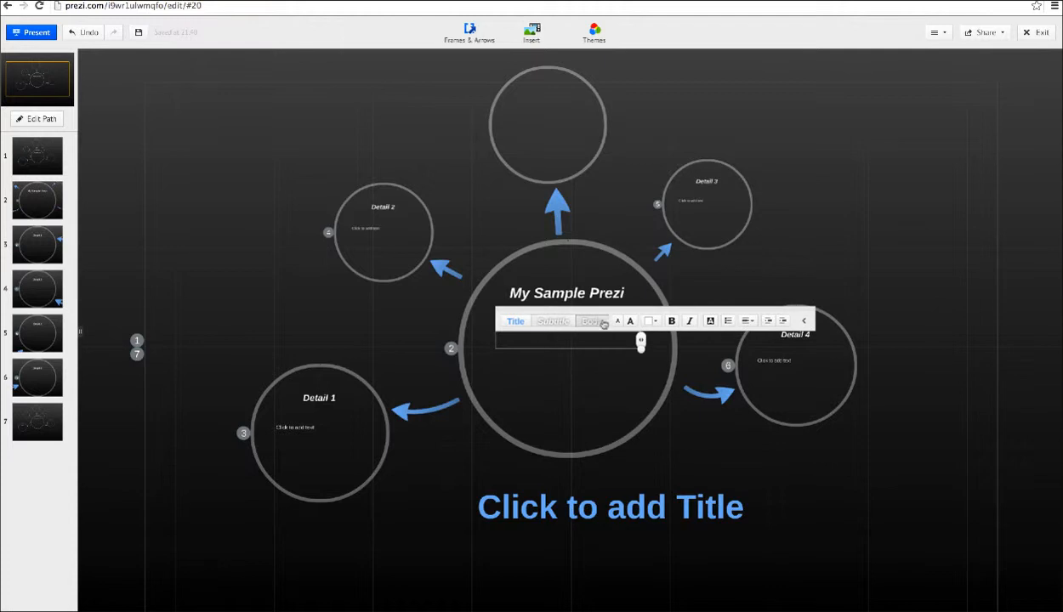
pyautogui.click(565, 363)
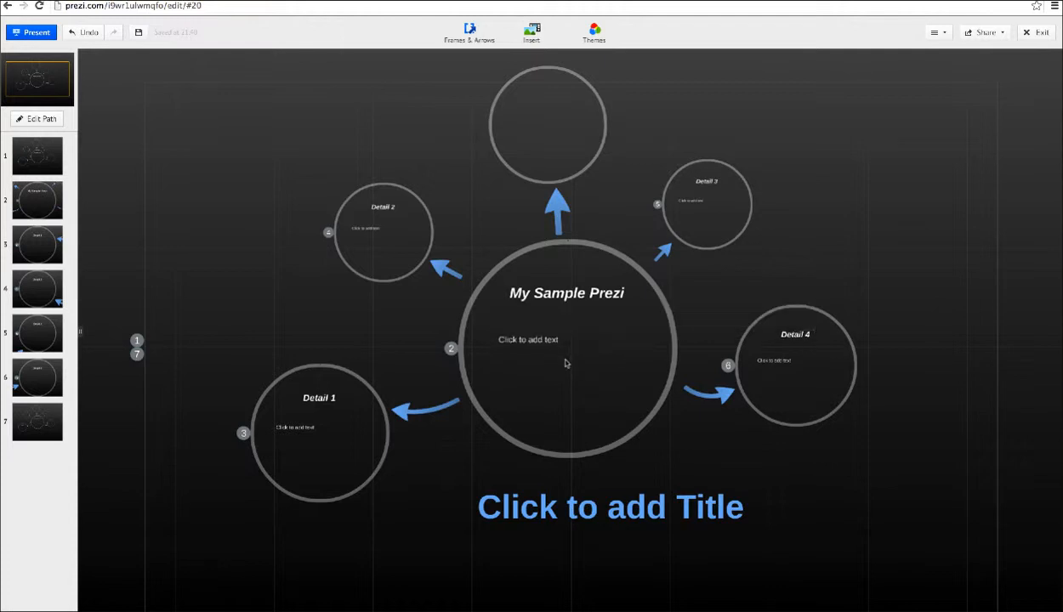
pyautogui.click(553, 341)
pyautogui.write('This is how to create a Prezi.')
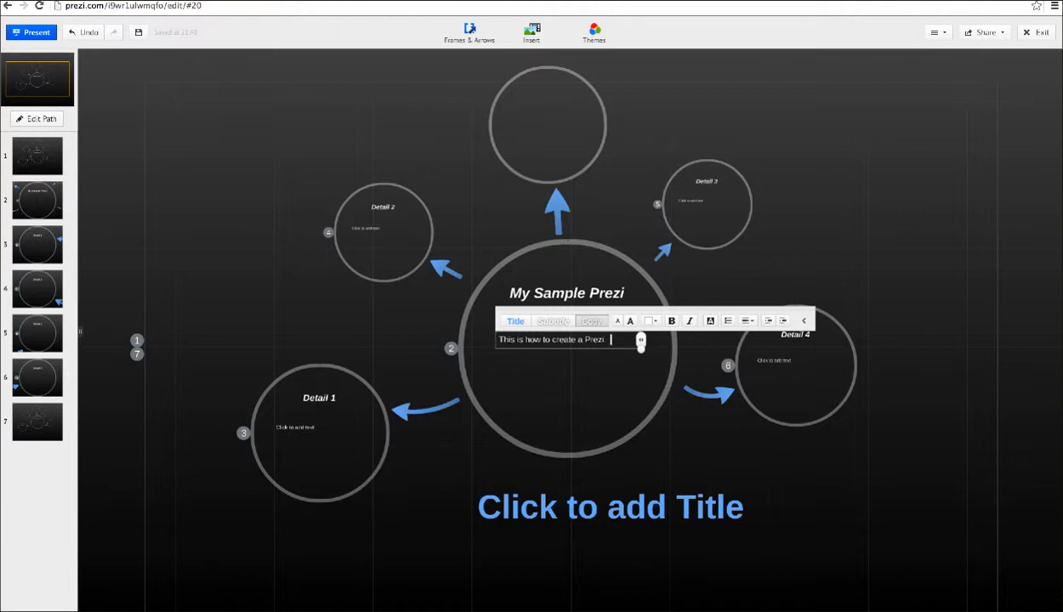
pyautogui.write('llow me an')
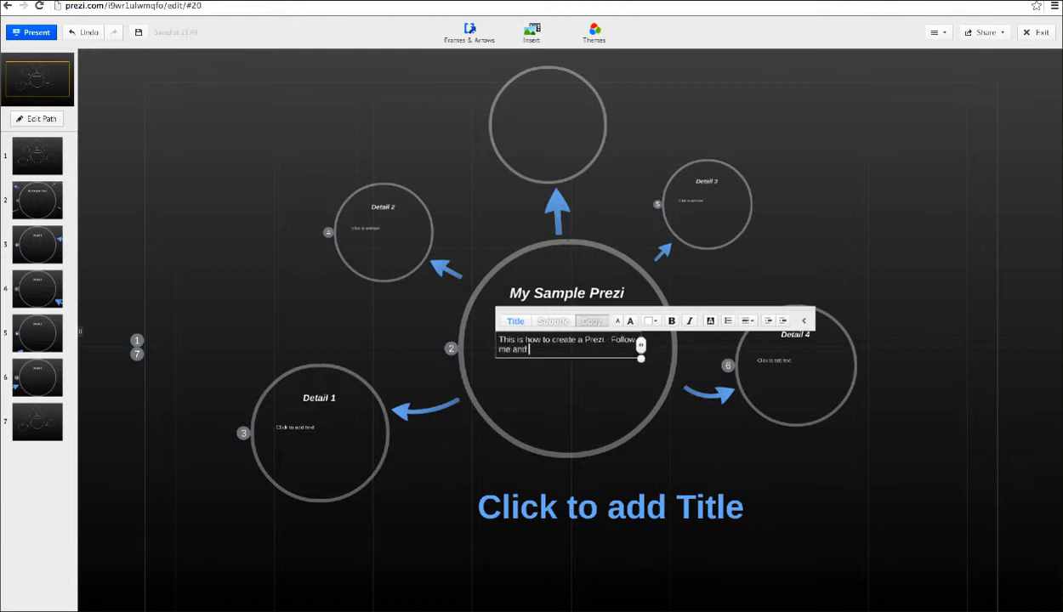
pyautogui.write('d you will know what to do')
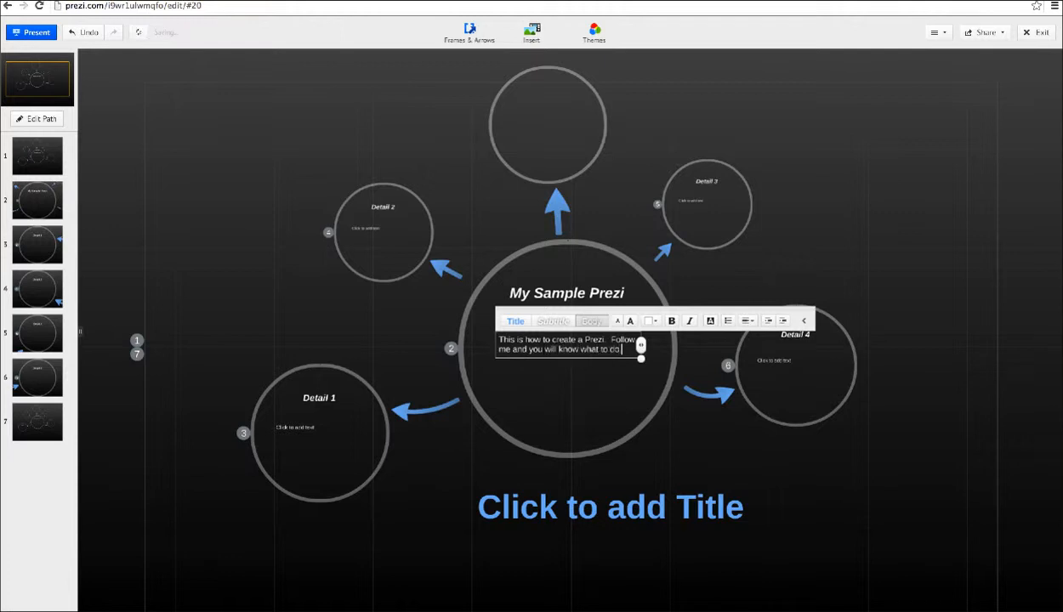
# Fill in the large title placeholder below the central circle with "How to Make a Prezi".
pyautogui.click(472, 455)
pyautogui.click(505, 507)
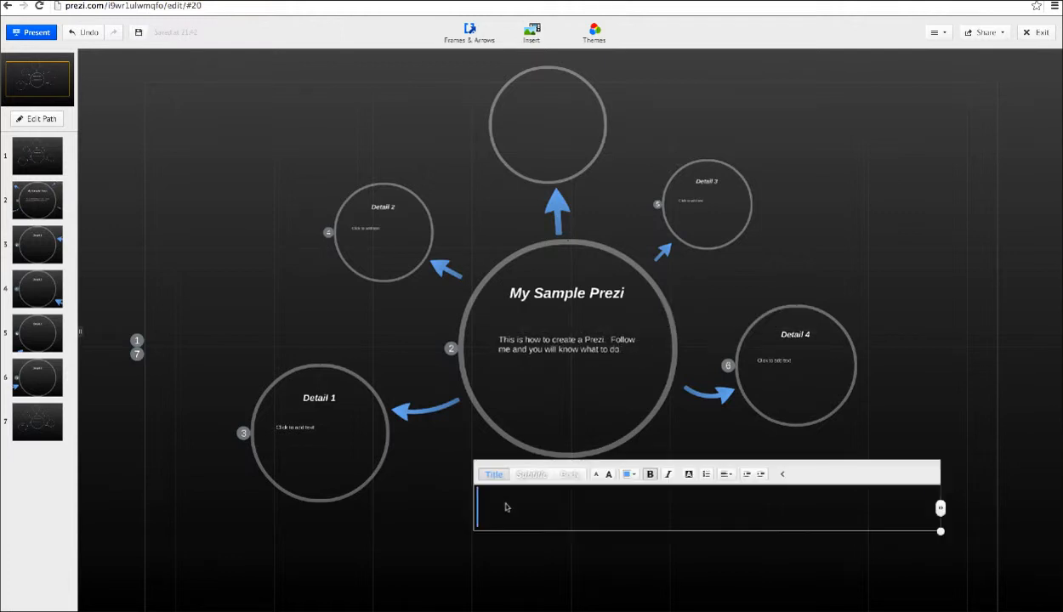
pyautogui.write('How to ')
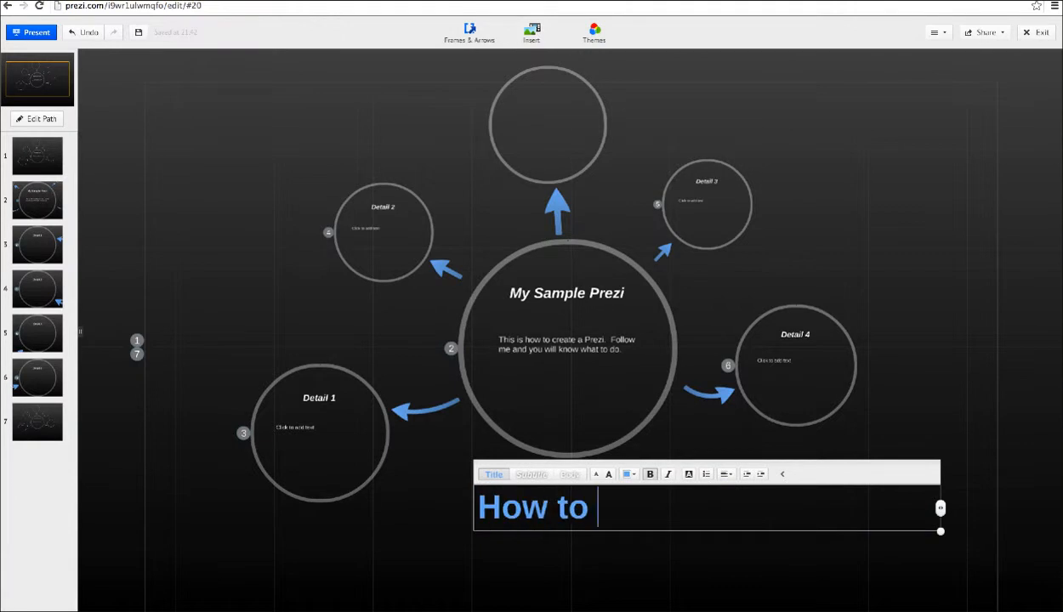
pyautogui.write('Make a Prezi')
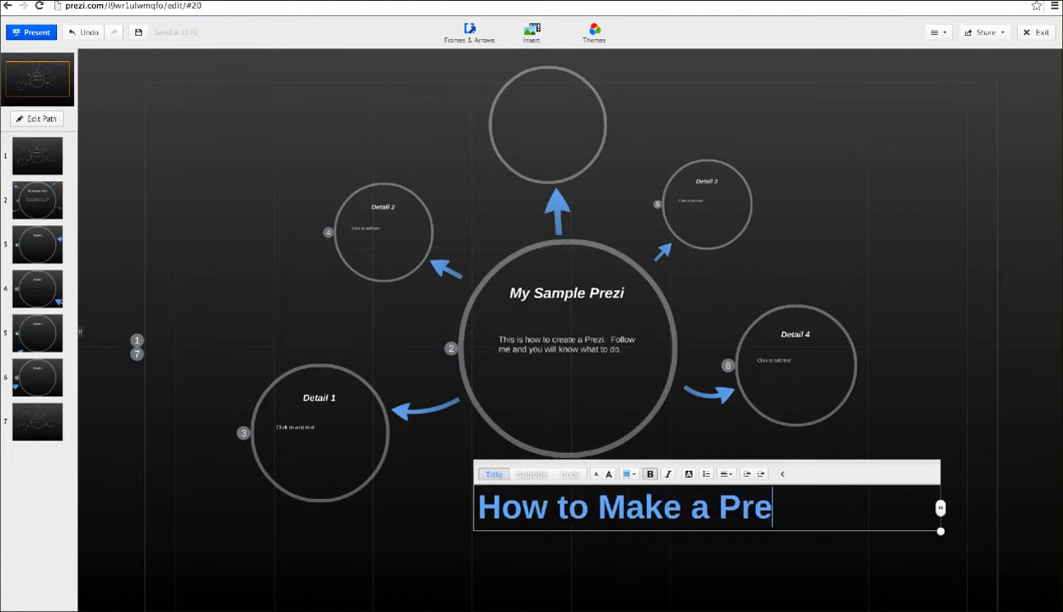
pyautogui.click(378, 547)
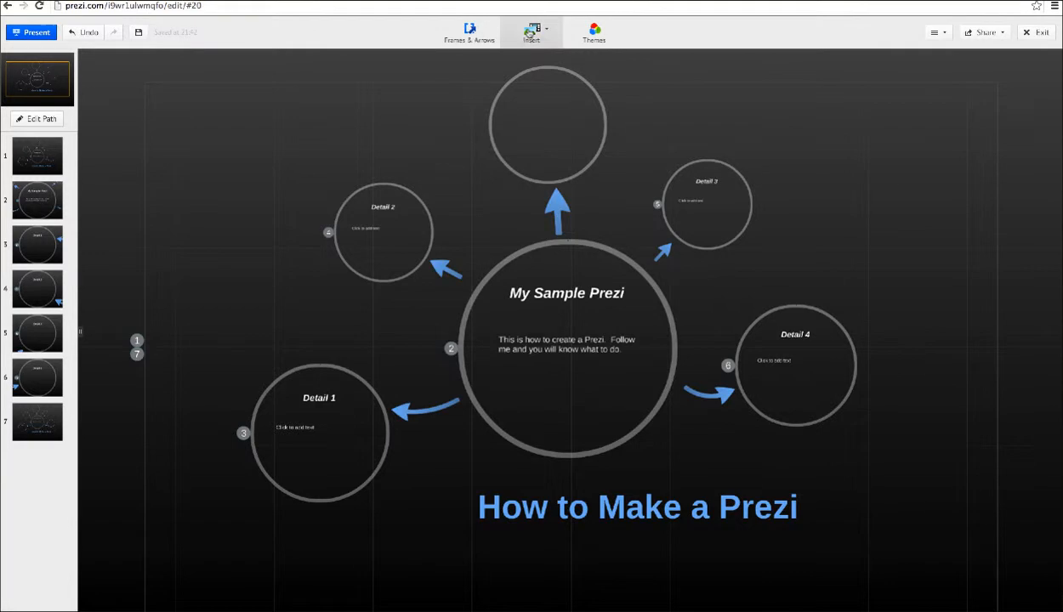
# Add two Stickers symbols, a green ringed planet near the Detail 3 circle and a green globe in the canvas's upper-left corner, and enlarge both.
pyautogui.click(530, 33)
pyautogui.click(533, 73)
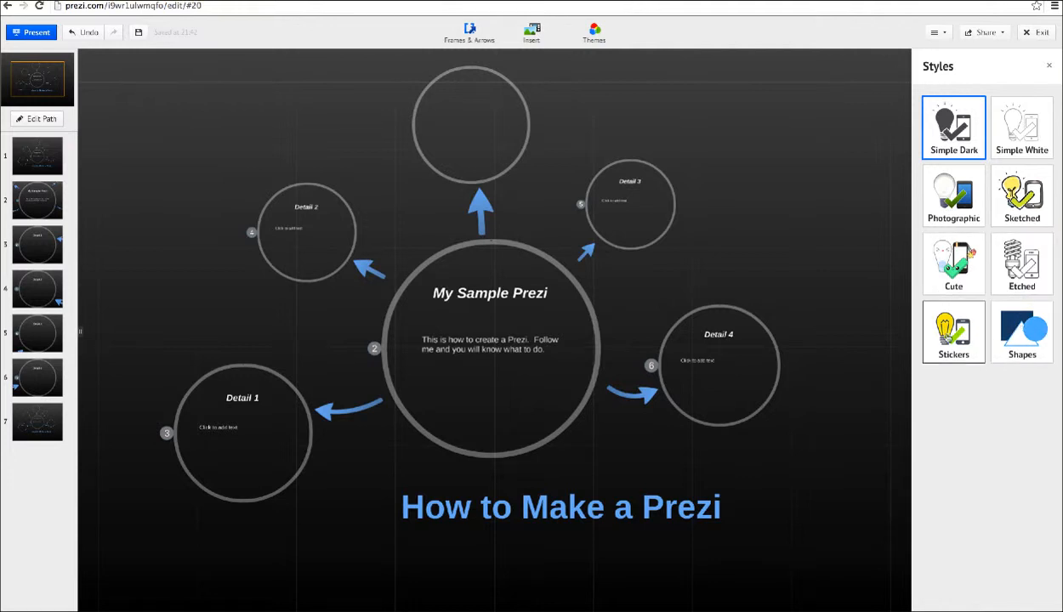
pyautogui.click(953, 331)
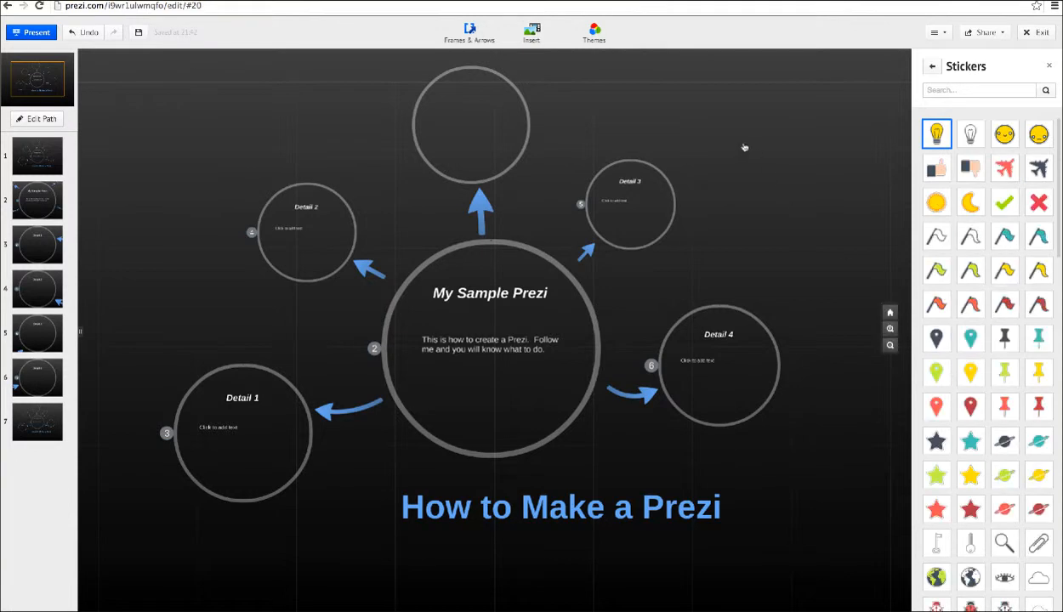
pyautogui.moveTo(742, 145); pyautogui.dragTo(742, 144)
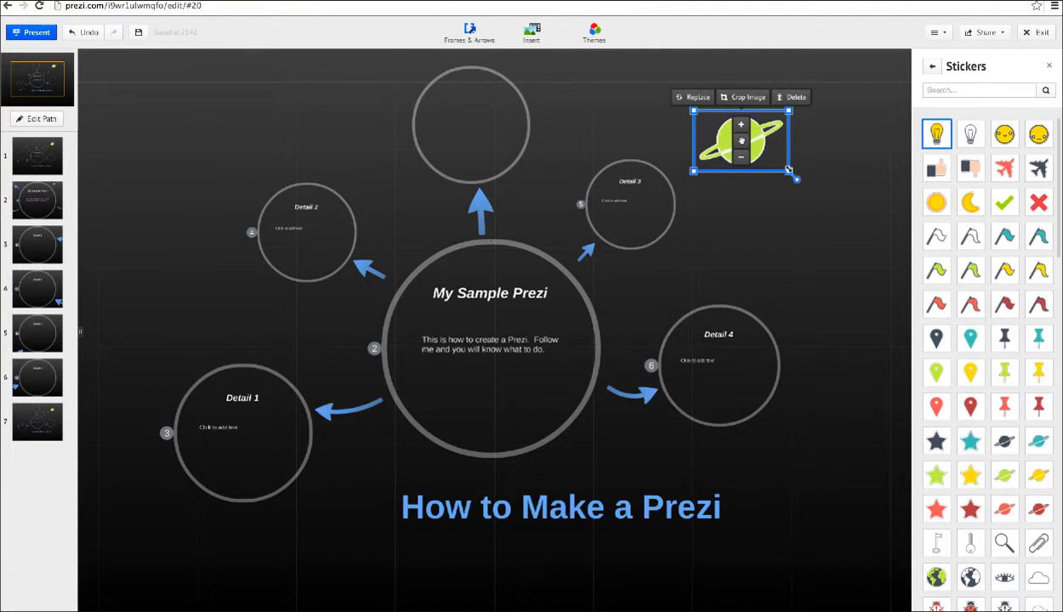
pyautogui.moveTo(790, 173); pyautogui.dragTo(799, 178)
pyautogui.moveTo(741, 140); pyautogui.dragTo(763, 141)
pyautogui.click(743, 281)
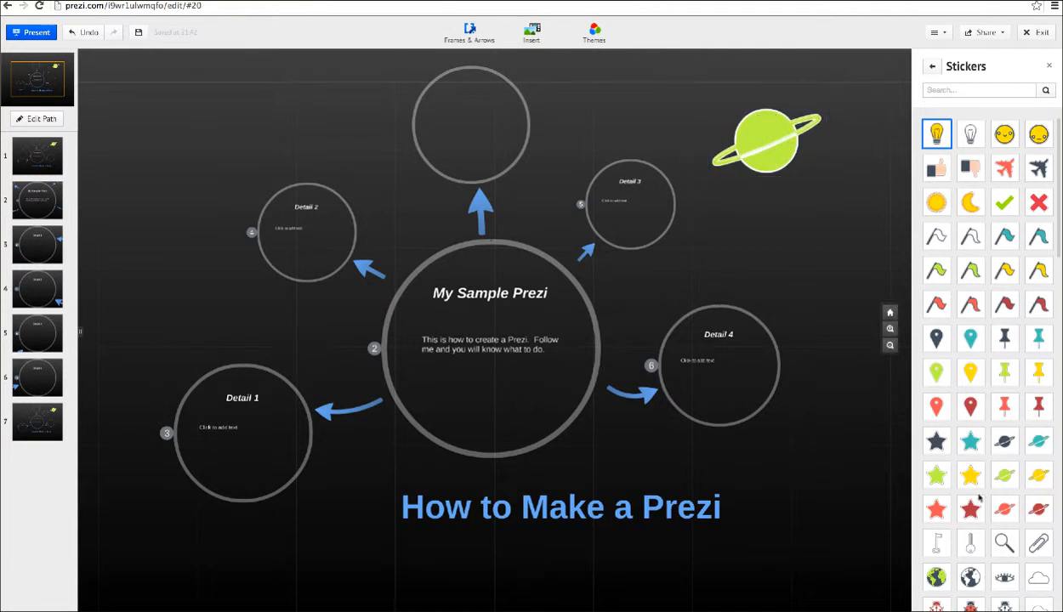
pyautogui.moveTo(935, 578); pyautogui.dragTo(144, 146)
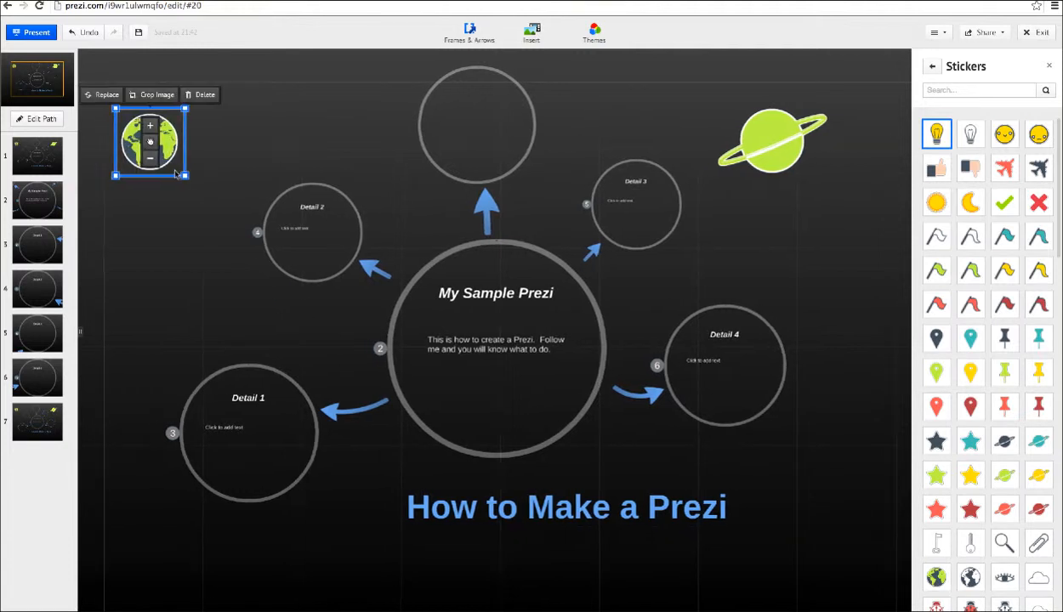
pyautogui.moveTo(192, 176); pyautogui.dragTo(221, 205)
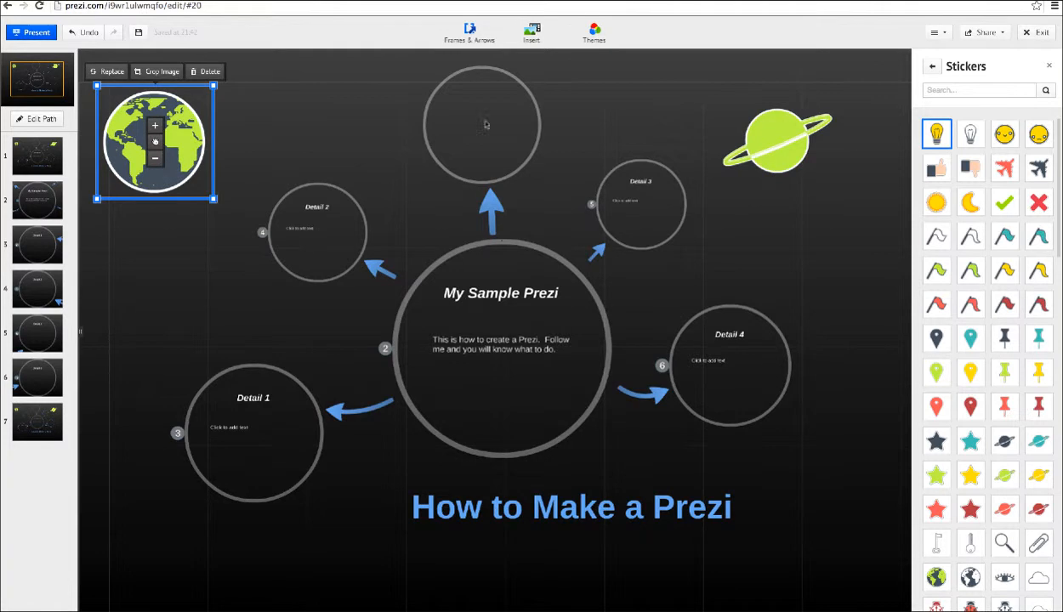
# Apply the Coffee theme to the presentation.
pyautogui.click(593, 36)
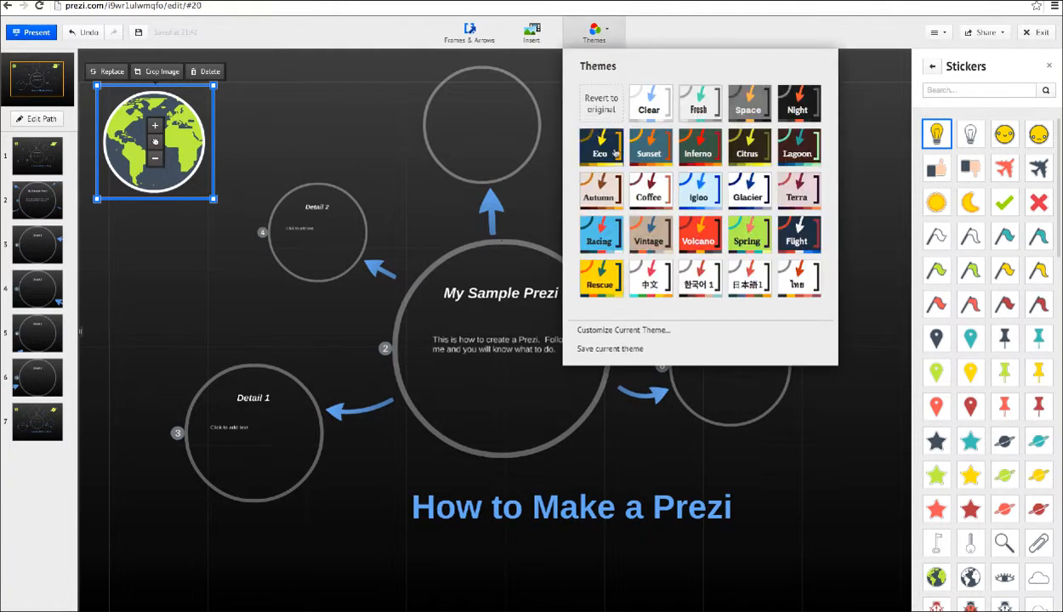
pyautogui.click(642, 187)
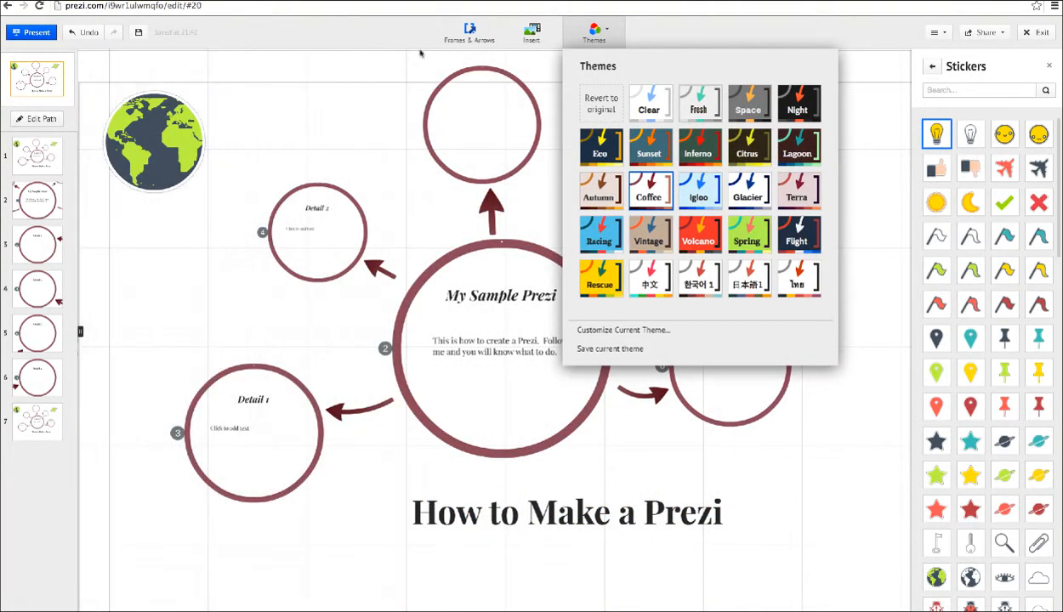
pyautogui.click(337, 147)
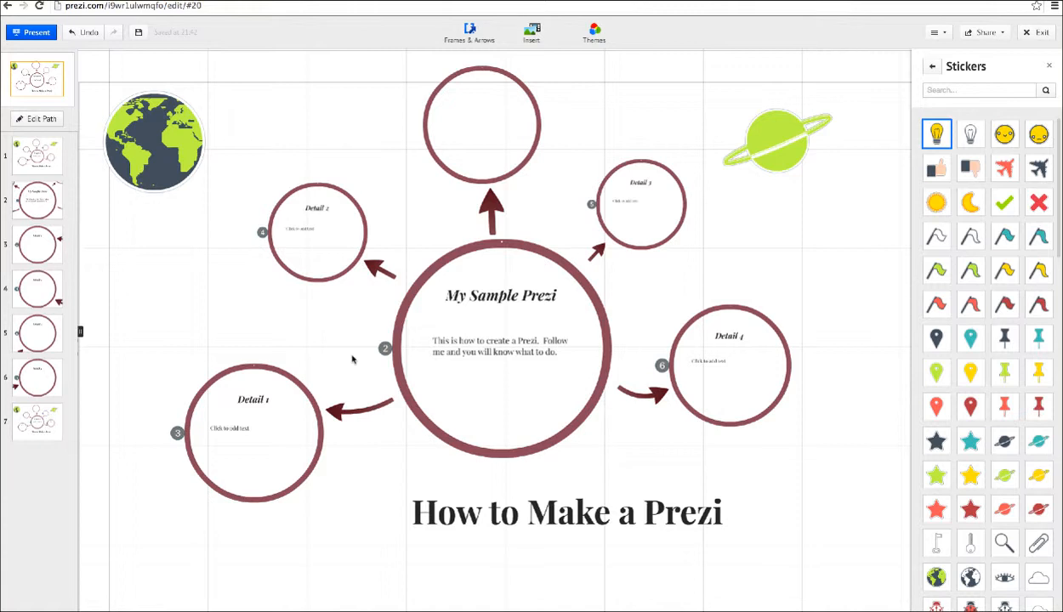
# Replace the "Detail 1" heading with "Watch the Video".
pyautogui.click(240, 401)
pyautogui.doubleClick(242, 402)
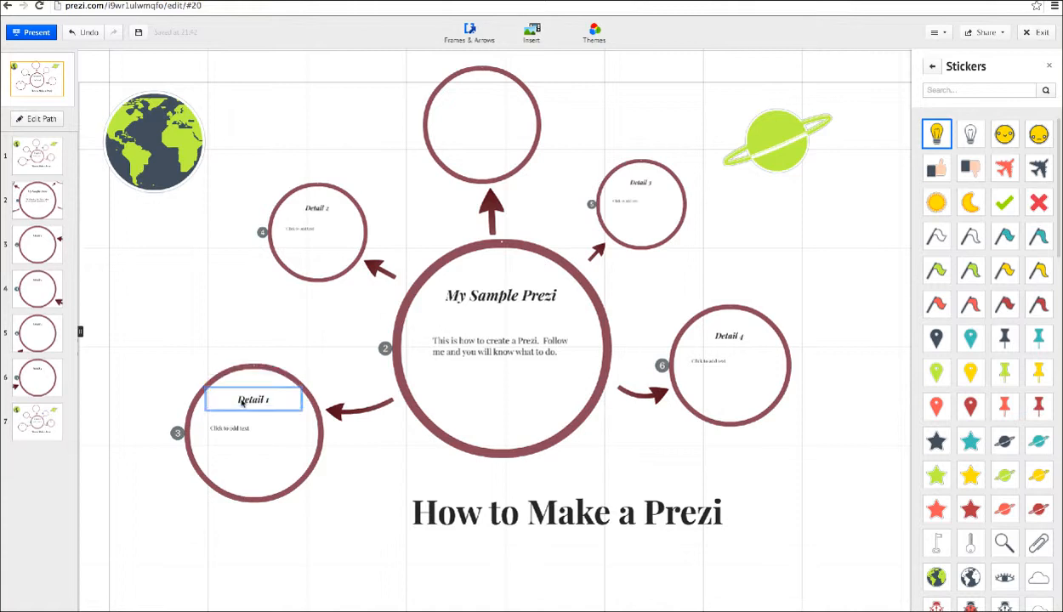
pyautogui.tripleClick(241, 402)
pyautogui.write('Watch the Video')
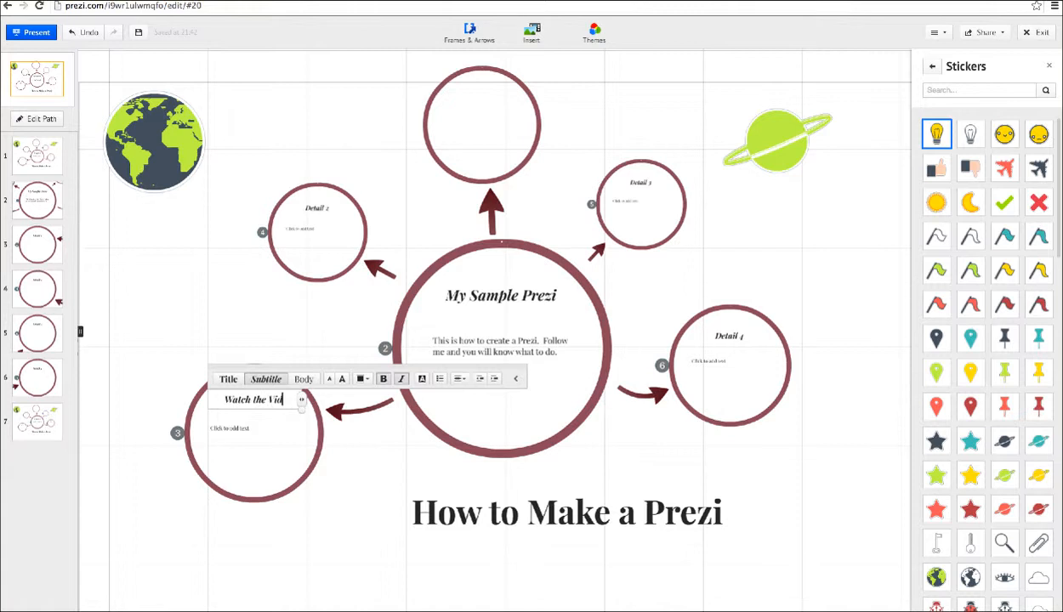
pyautogui.click(231, 428)
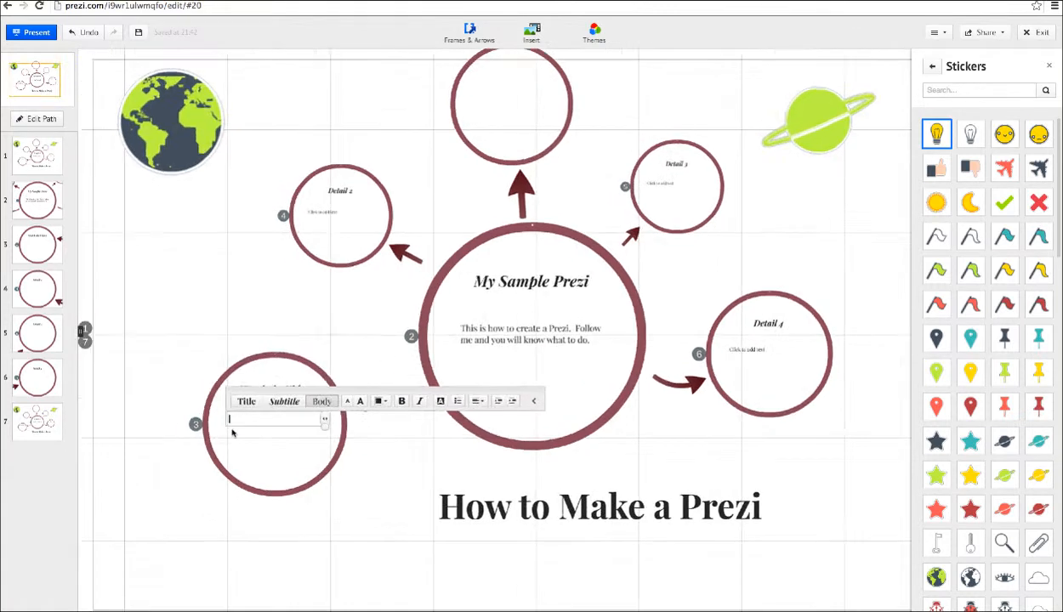
pyautogui.click(518, 32)
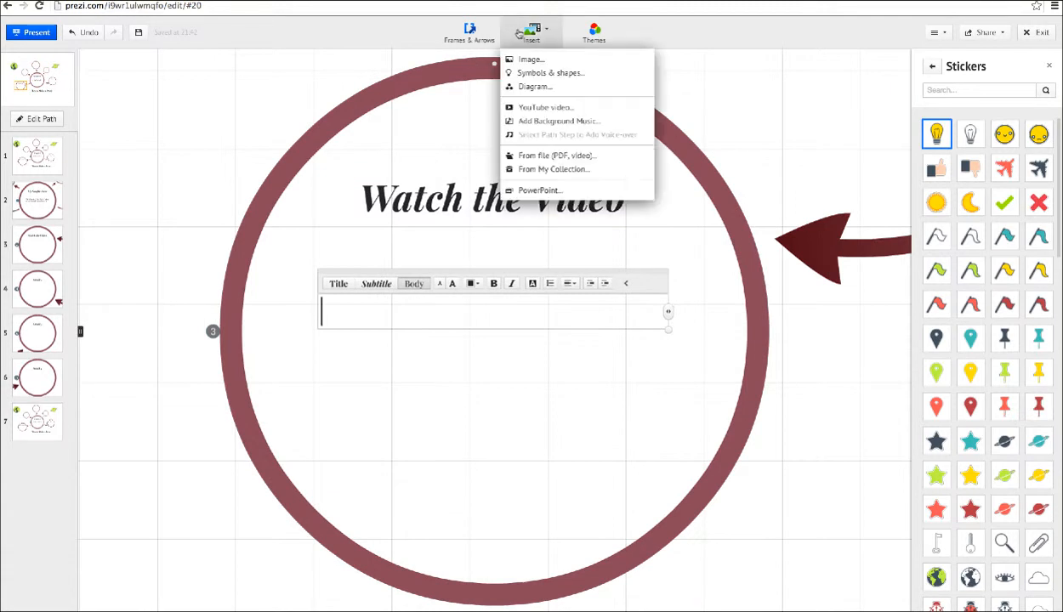
pyautogui.click(529, 108)
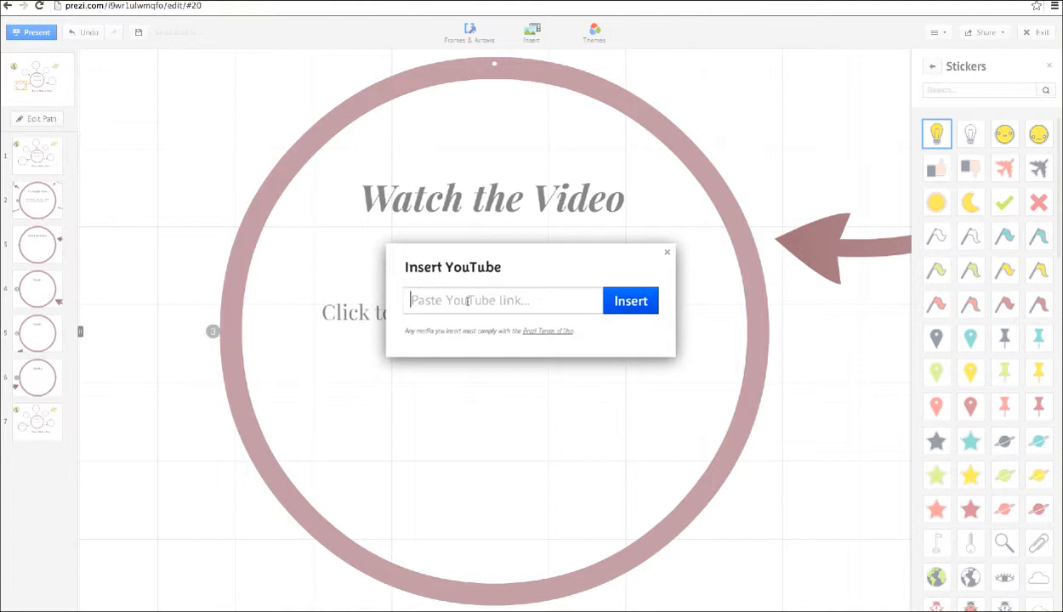
pyautogui.click(667, 252)
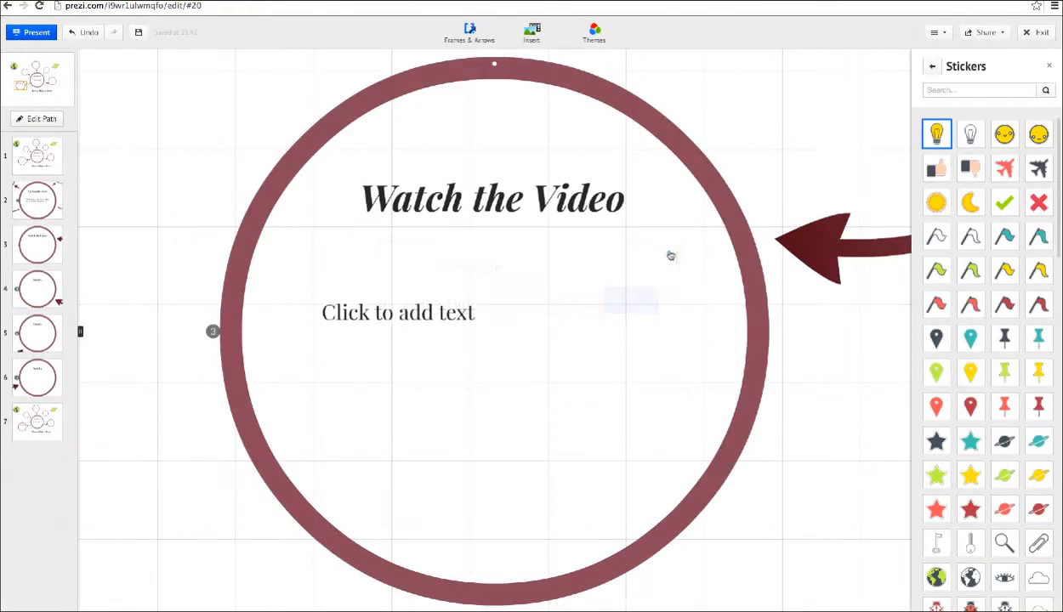
# Insert a Cycle 4 diagram into the "Watch the Video" circle.
pyautogui.click(530, 35)
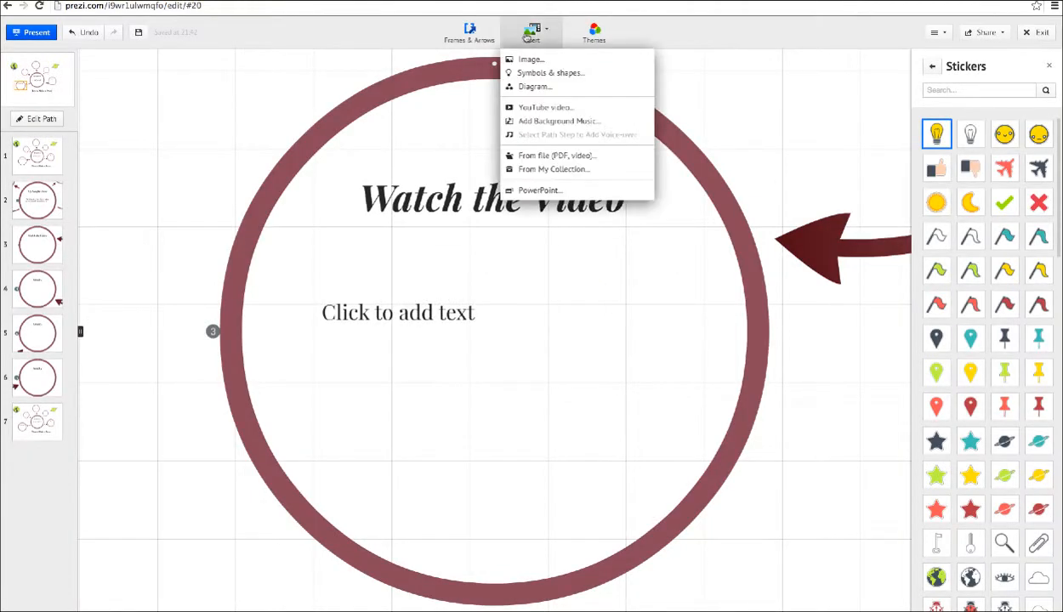
pyautogui.click(523, 86)
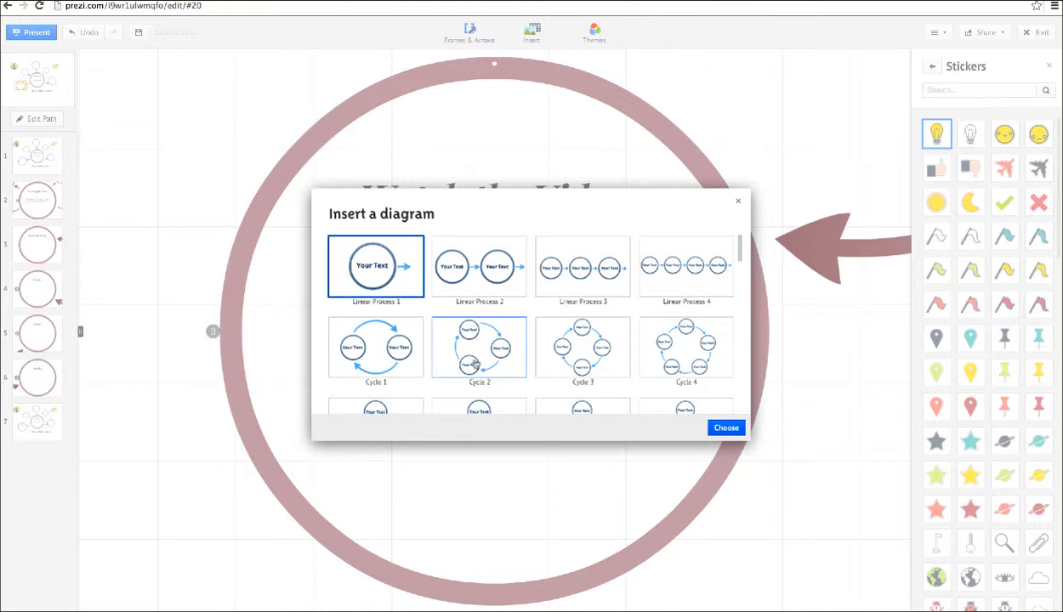
pyautogui.click(662, 341)
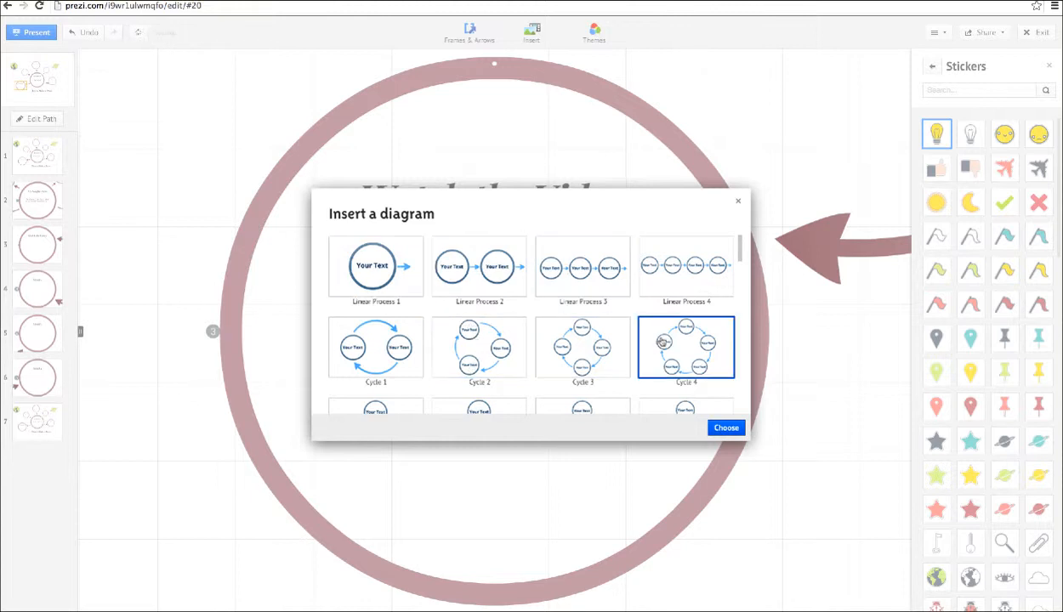
pyautogui.click(719, 426)
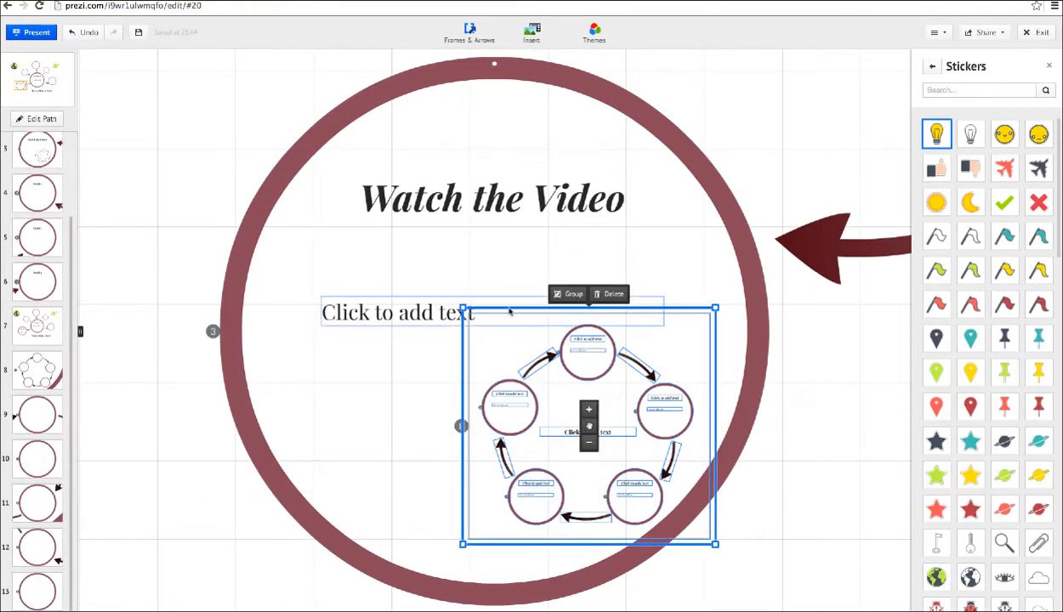
# Remove the empty body text placeholder beneath the "Watch the Video" heading.
pyautogui.click(428, 308)
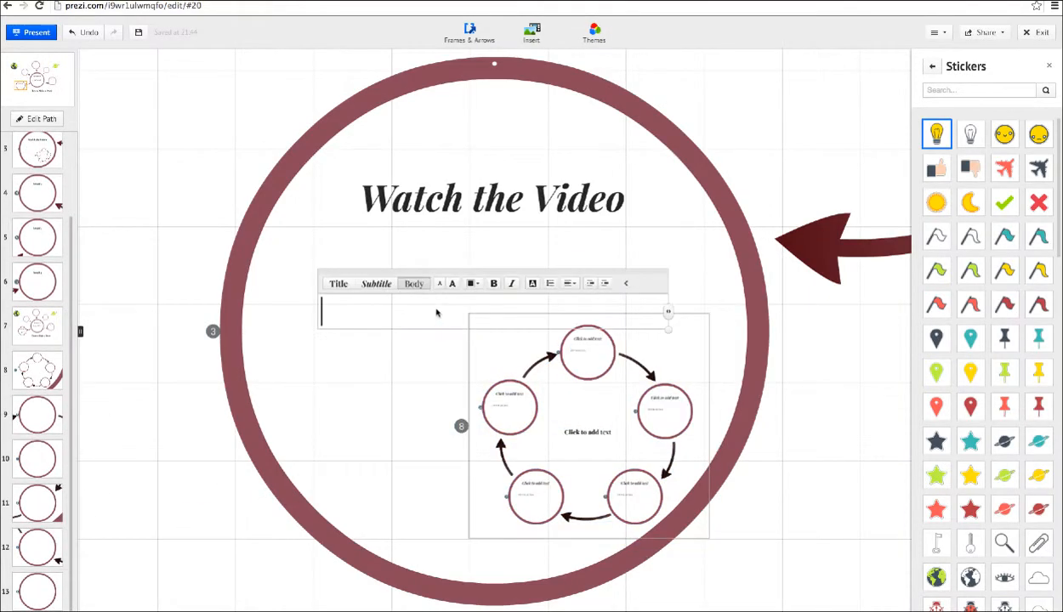
pyautogui.click(329, 331)
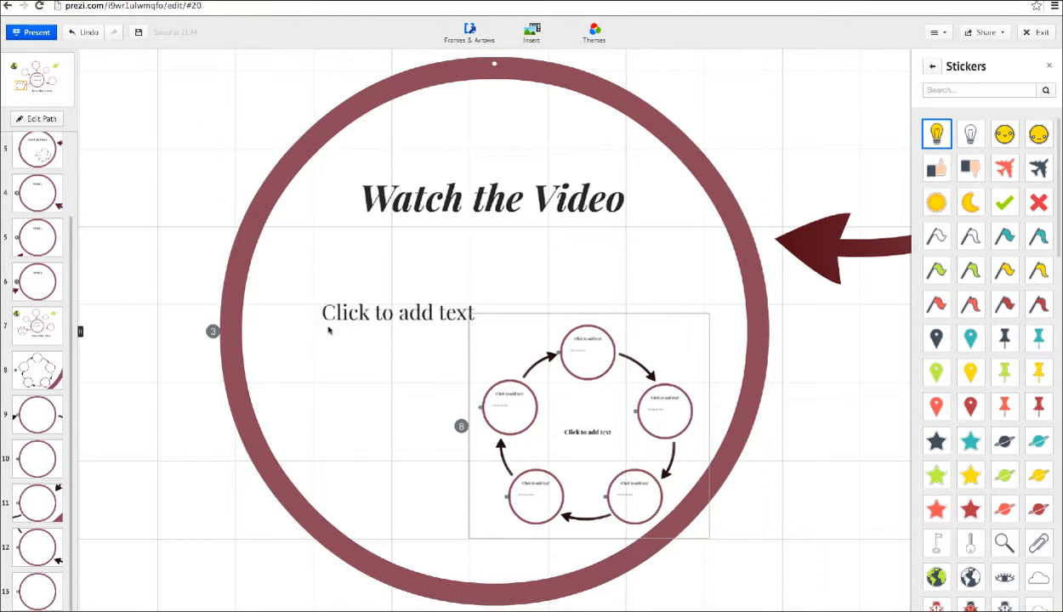
pyautogui.click(328, 327)
pyautogui.click(324, 321)
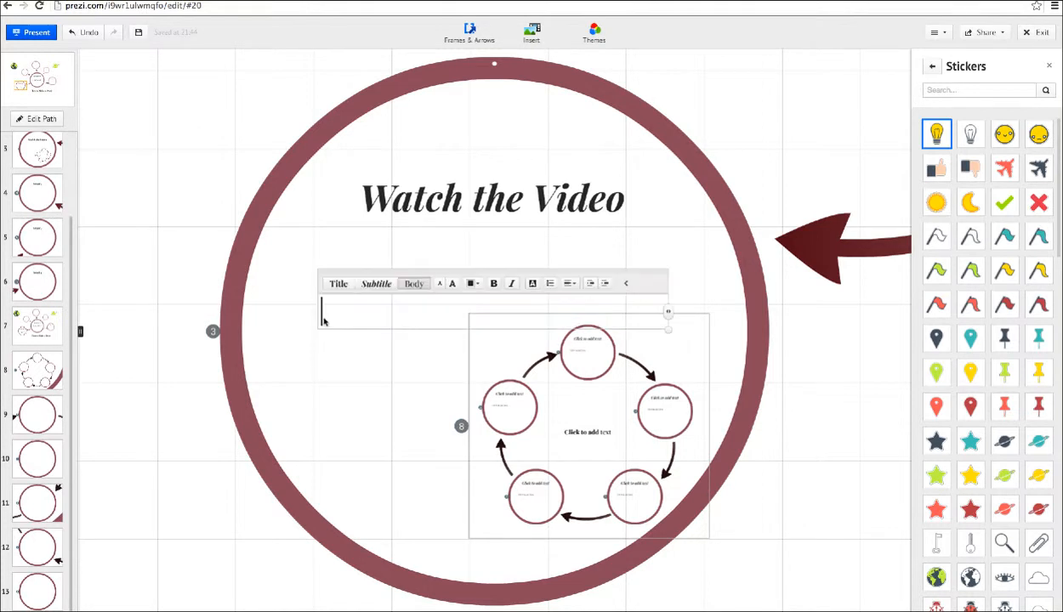
pyautogui.click(320, 318)
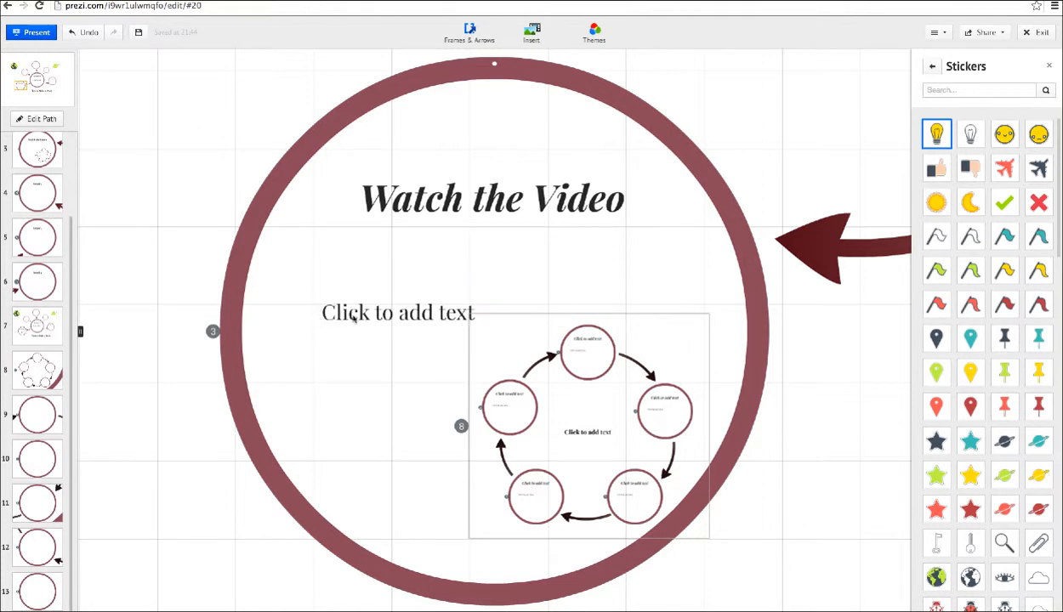
pyautogui.click(432, 306)
pyautogui.click(432, 368)
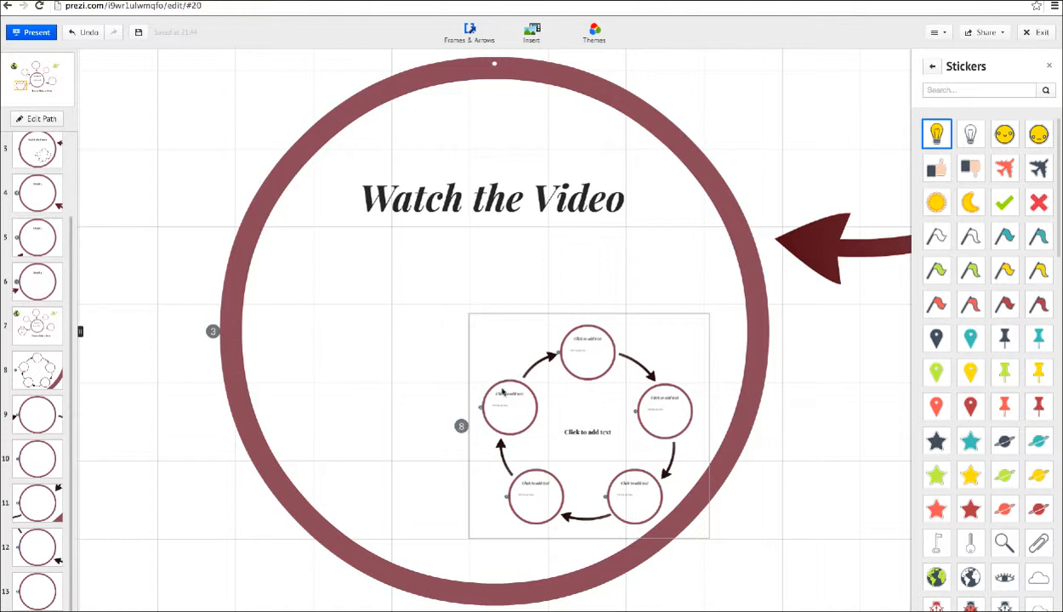
# Move the cycle diagram's central text placeholder slightly up and to the left within the ring of circles.
pyautogui.click(491, 414)
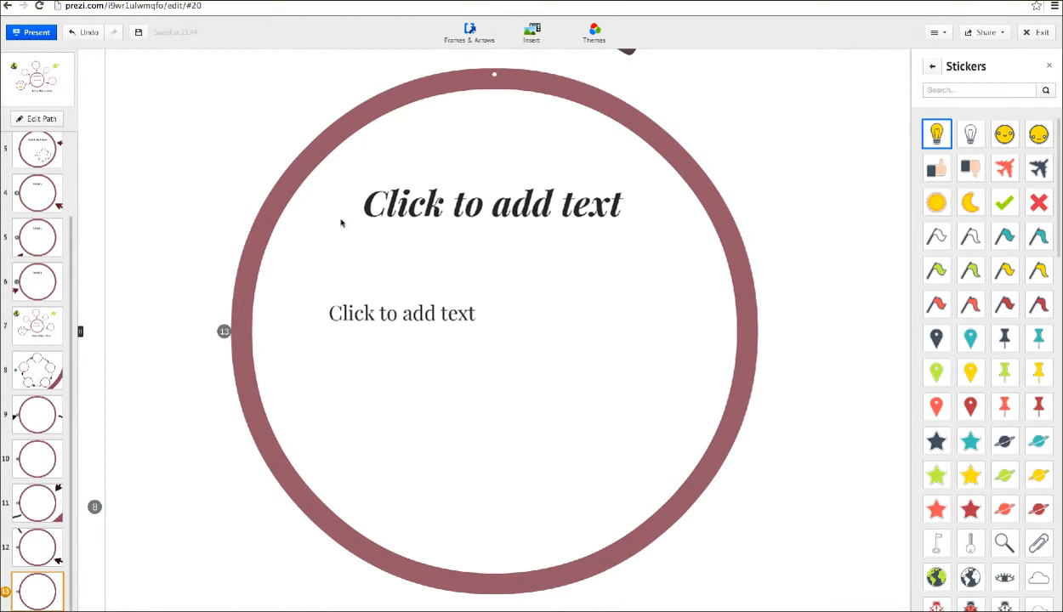
pyautogui.scroll(-3, 648, 380)
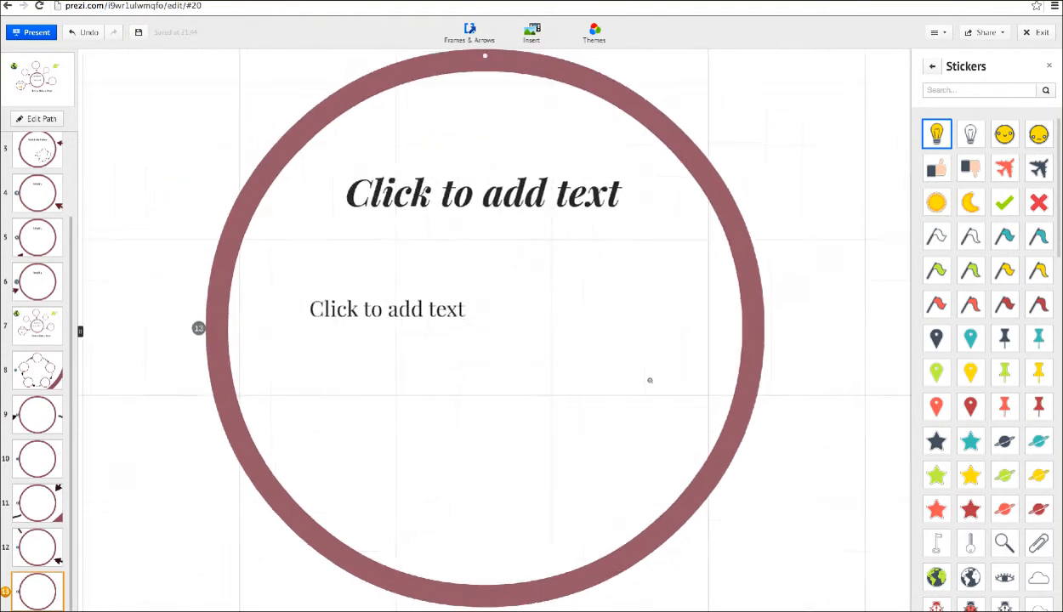
pyautogui.scroll(-2, 648, 380)
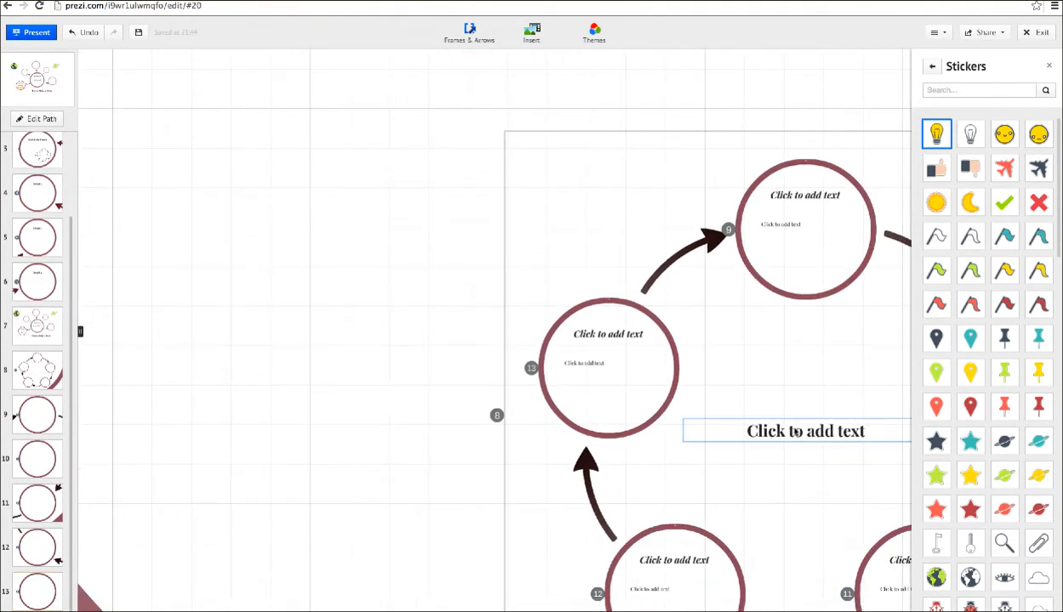
pyautogui.moveTo(697, 379); pyautogui.dragTo(778, 402)
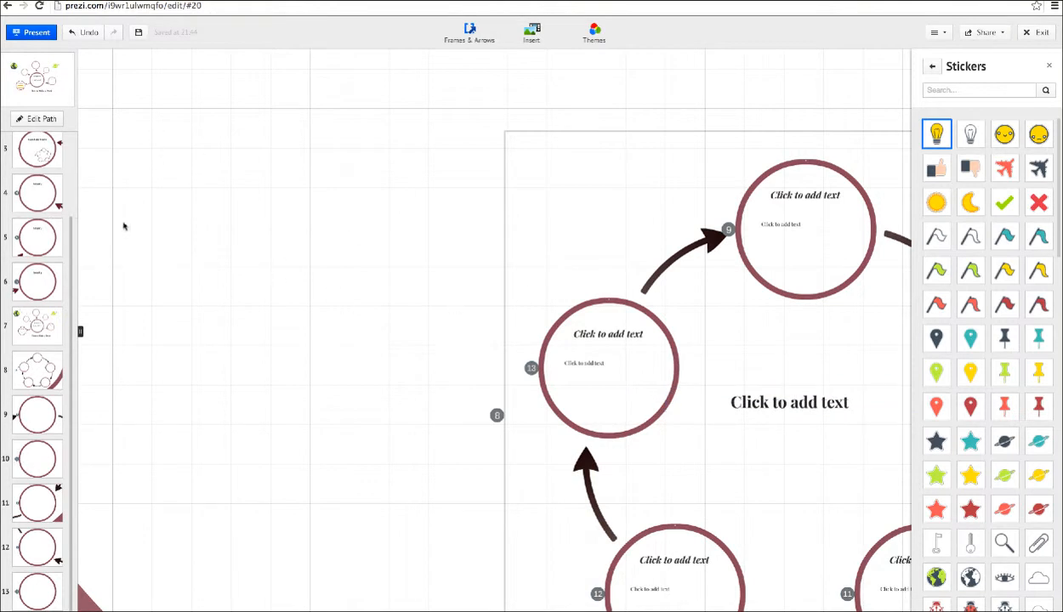
# Reorder the presentation path by placing step 10 ahead of step 9 and making the "Detail 4" circle step 2.
pyautogui.moveTo(19, 451); pyautogui.dragTo(15, 414)
pyautogui.click(40, 96)
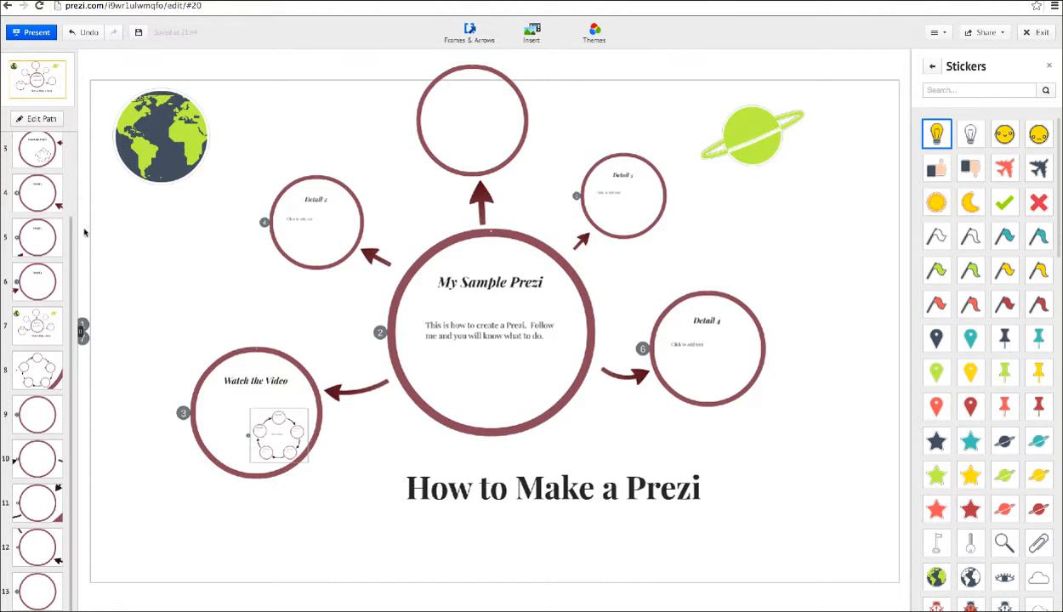
pyautogui.scroll(2, 72, 228)
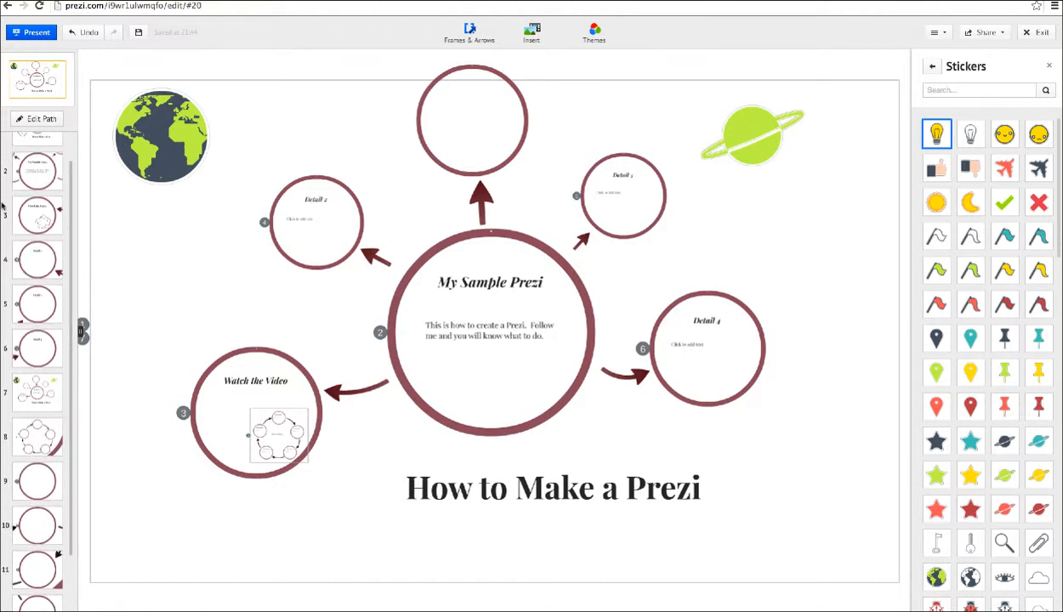
pyautogui.moveTo(4, 336); pyautogui.dragTo(12, 175)
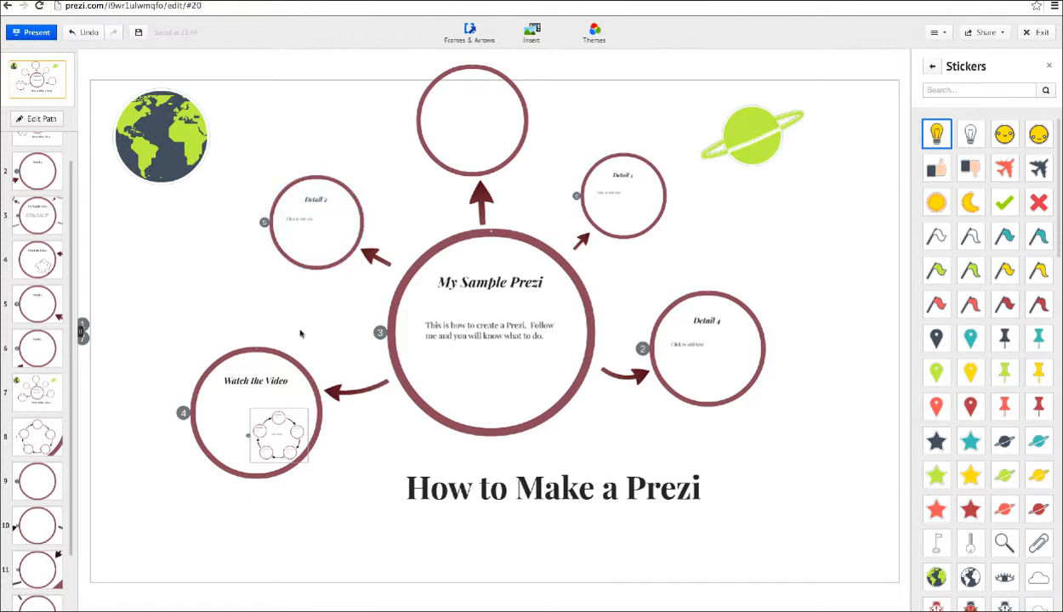
pyautogui.scroll(-3, 317, 377)
pyautogui.scroll(2, 317, 376)
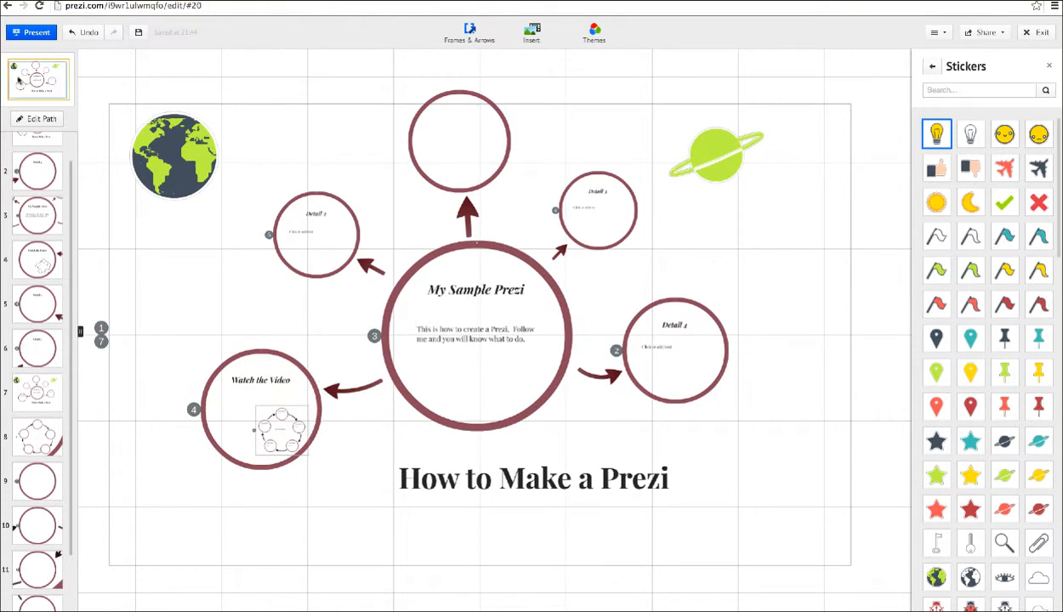
# Present the prezi in full screen with keyboard controls allowed, and go forward and back through the first path steps.
pyautogui.click(25, 36)
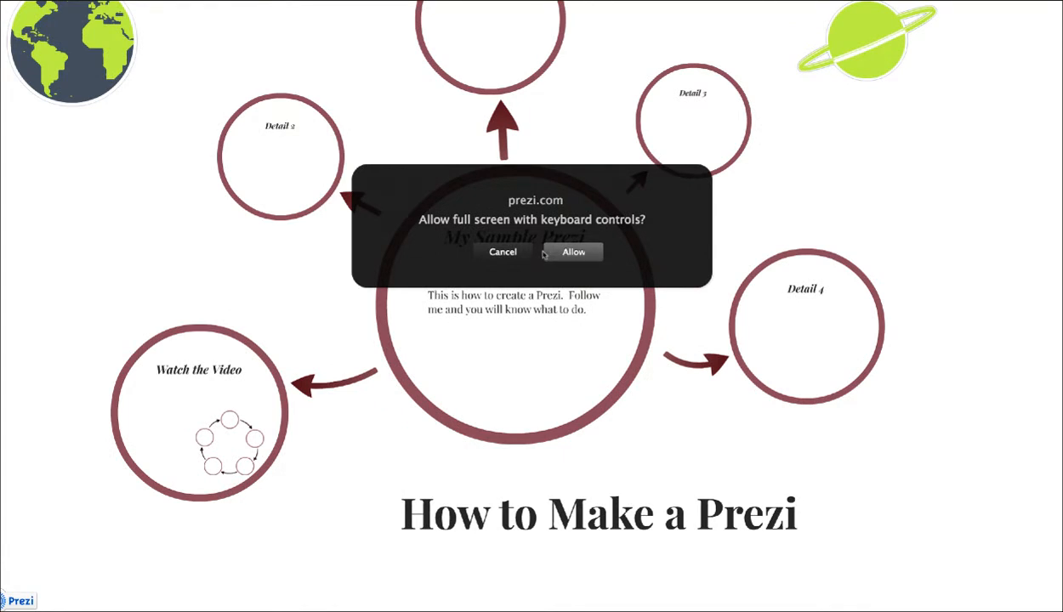
pyautogui.click(573, 252)
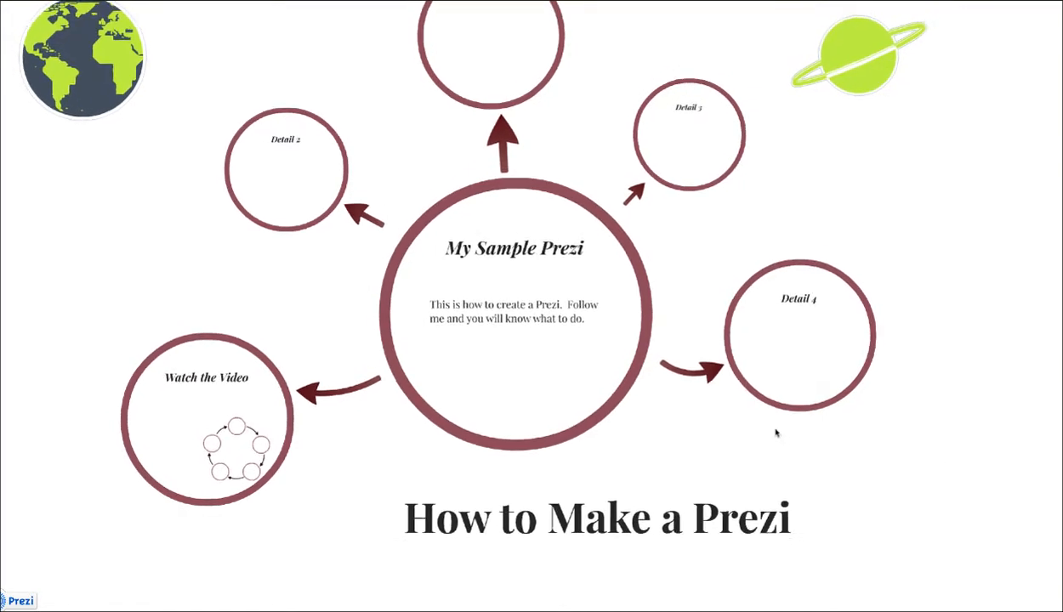
pyautogui.press('Right')
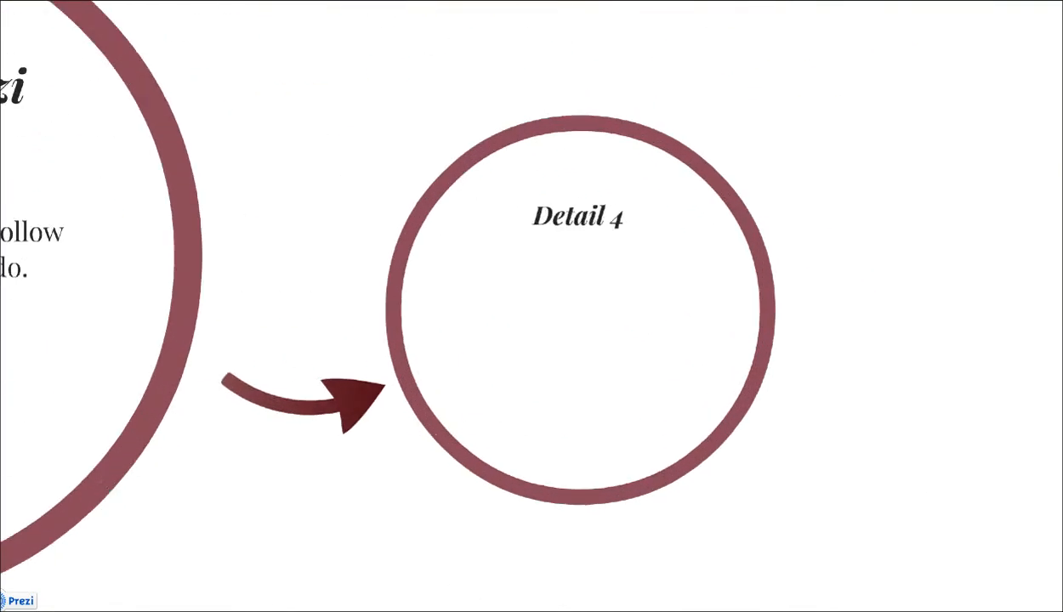
pyautogui.press('Right')
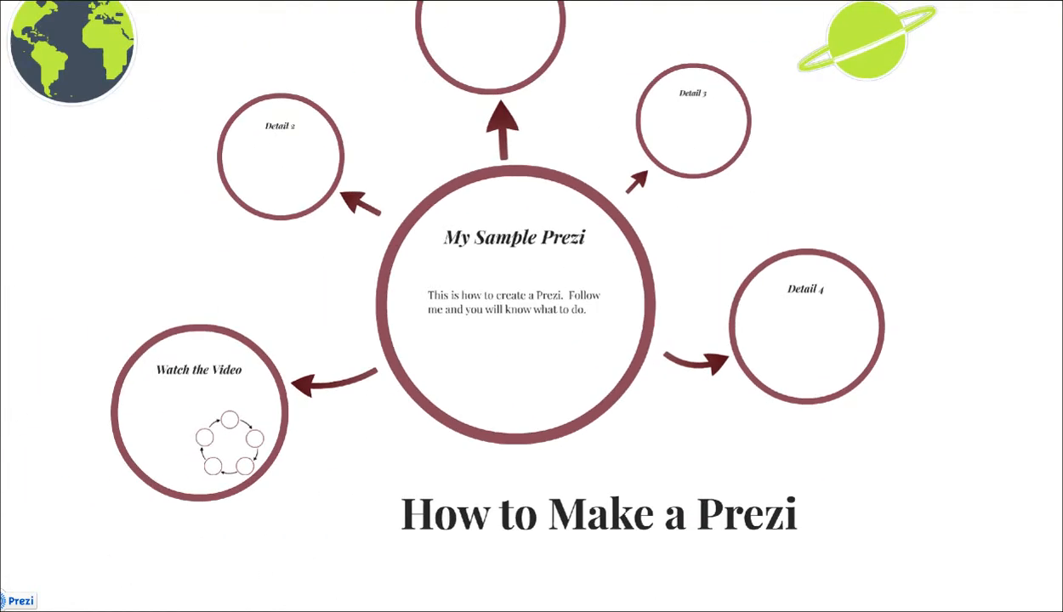
pyautogui.press('Left')
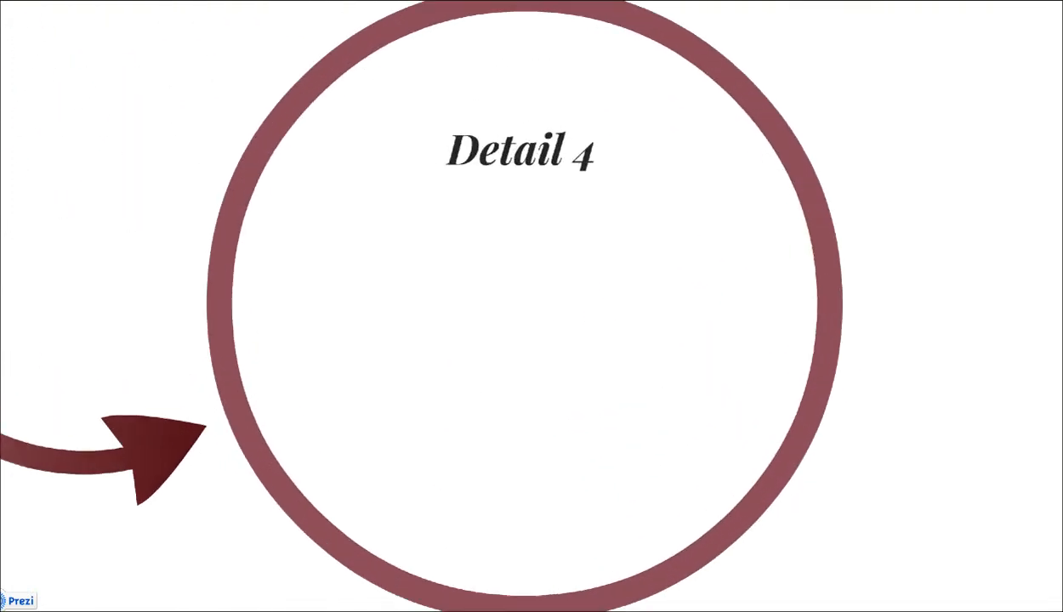
pyautogui.press('Left')
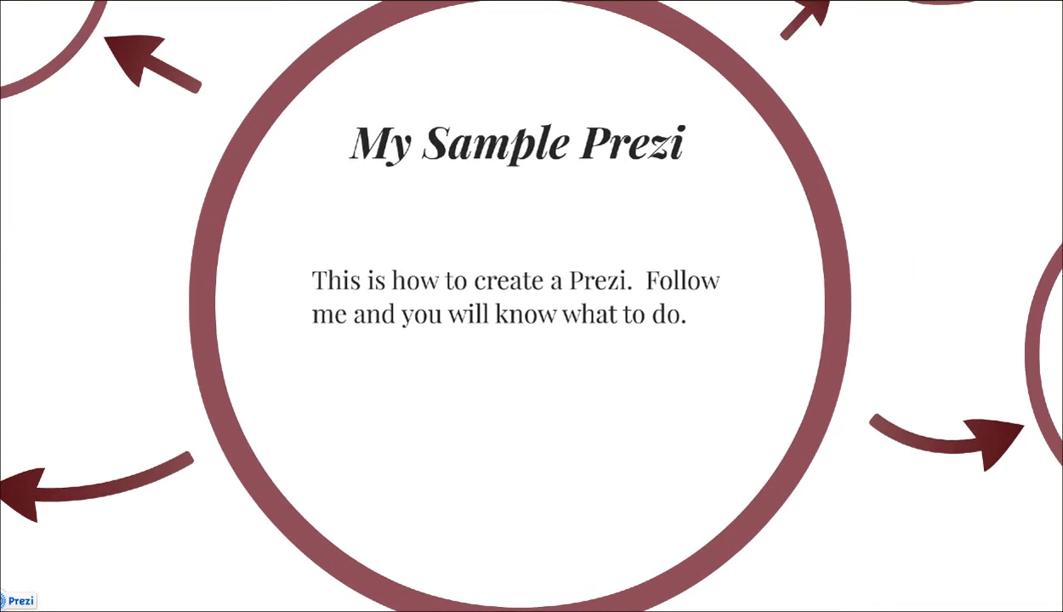
# Play the path through "Watch the Video", "Detail 2", "Detail 3" and the cycle diagram's circles, and leave presentation mode.
pyautogui.press('Right')
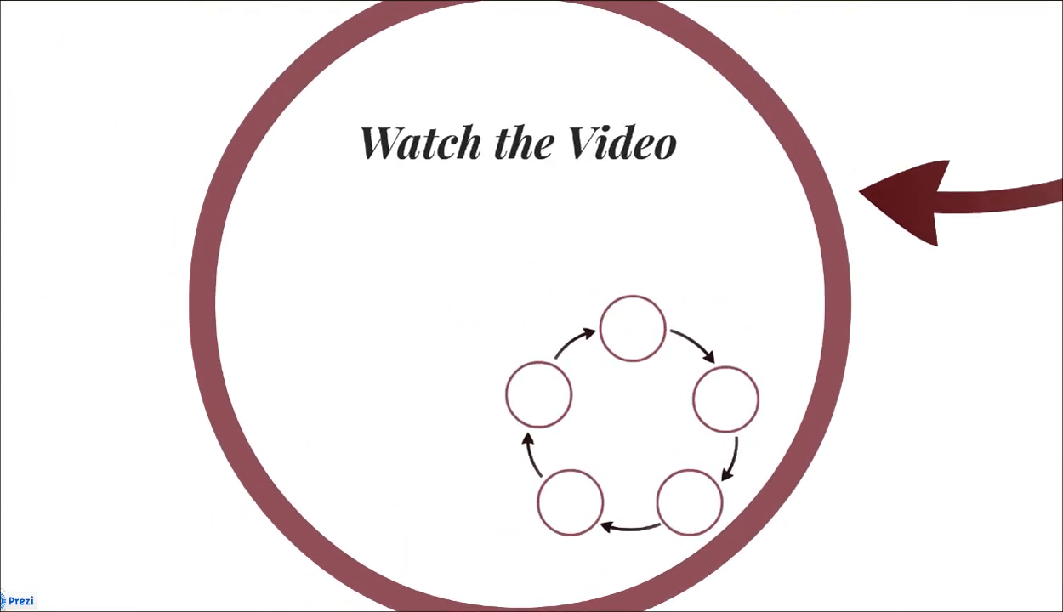
pyautogui.press('Right')
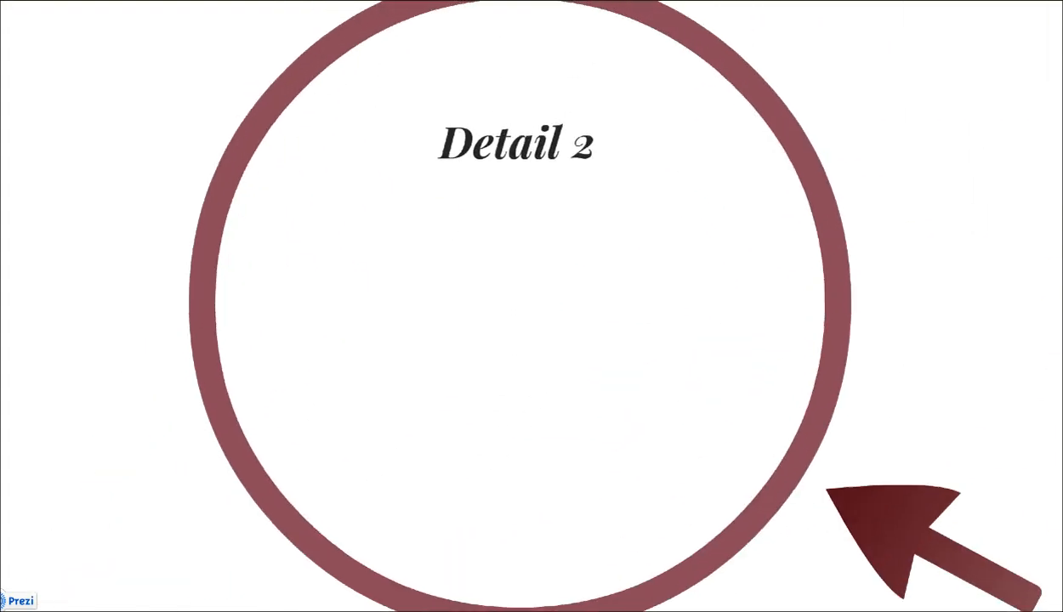
pyautogui.press('Right')
pyautogui.press('Right')
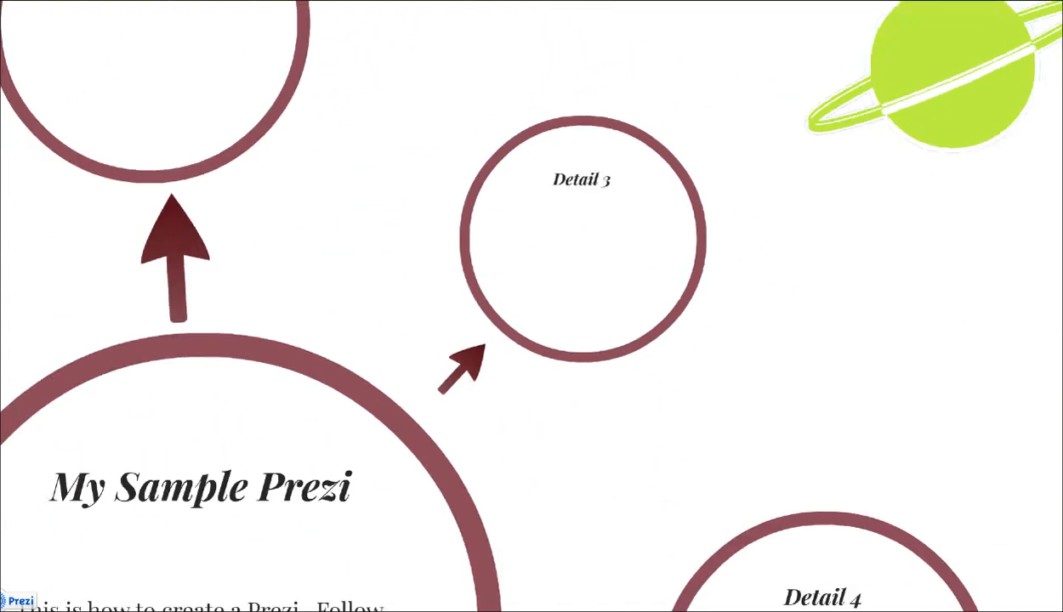
pyautogui.press('Right')
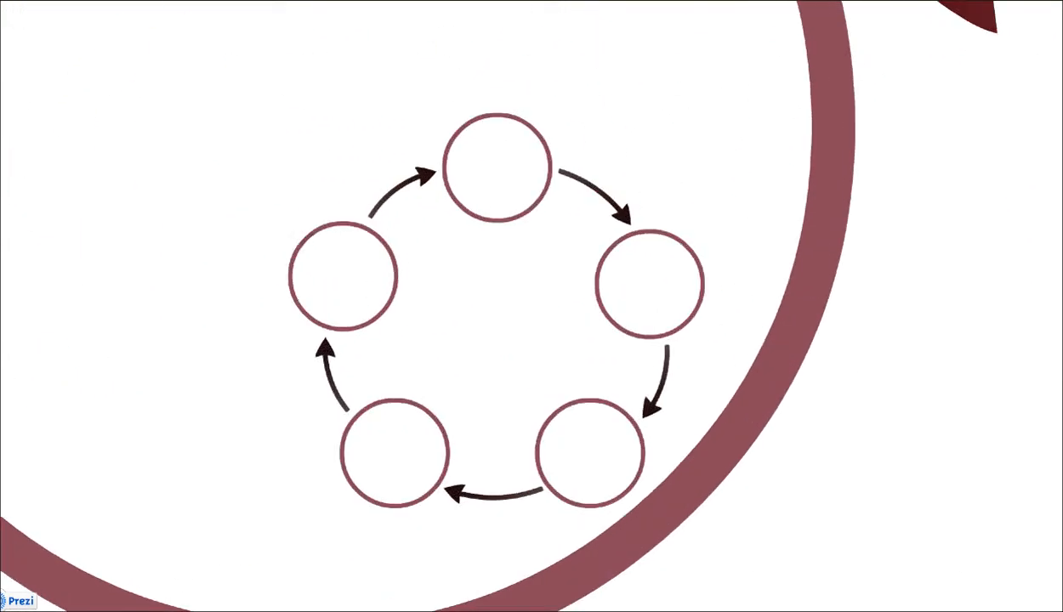
pyautogui.press('Right')
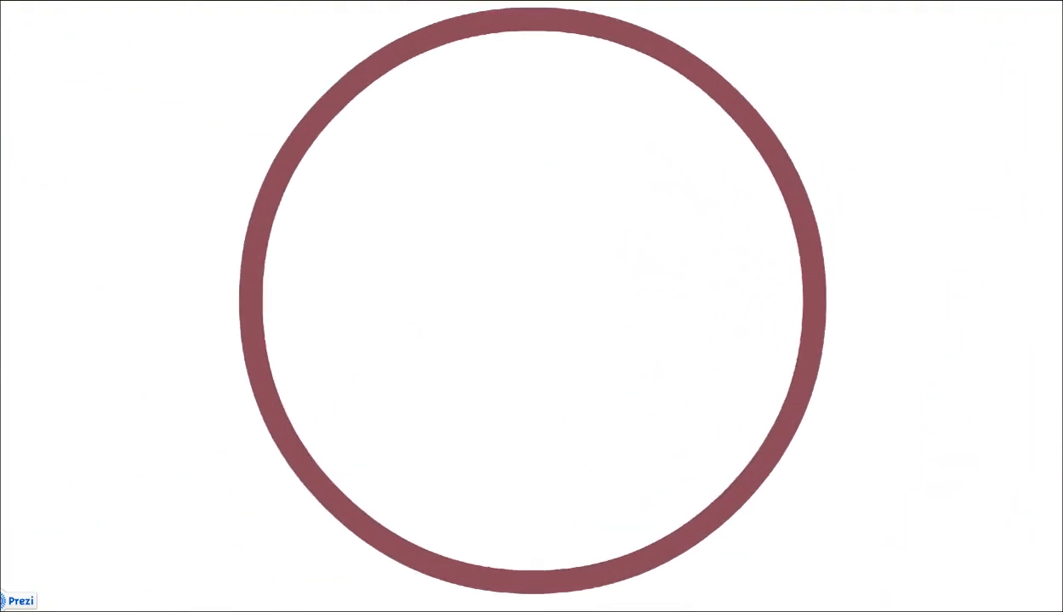
pyautogui.press('Right')
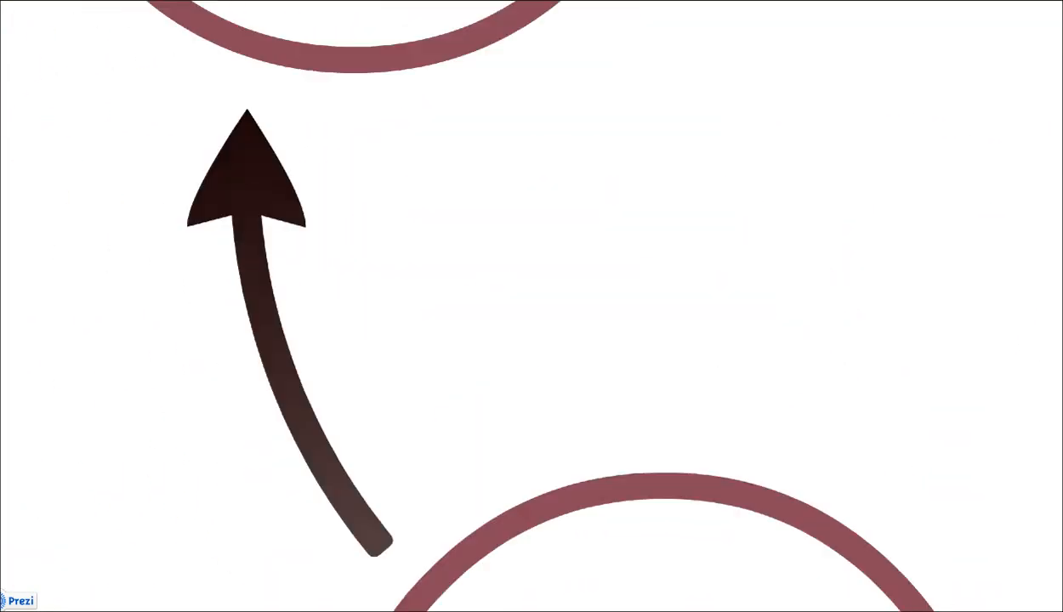
pyautogui.press('Escape')
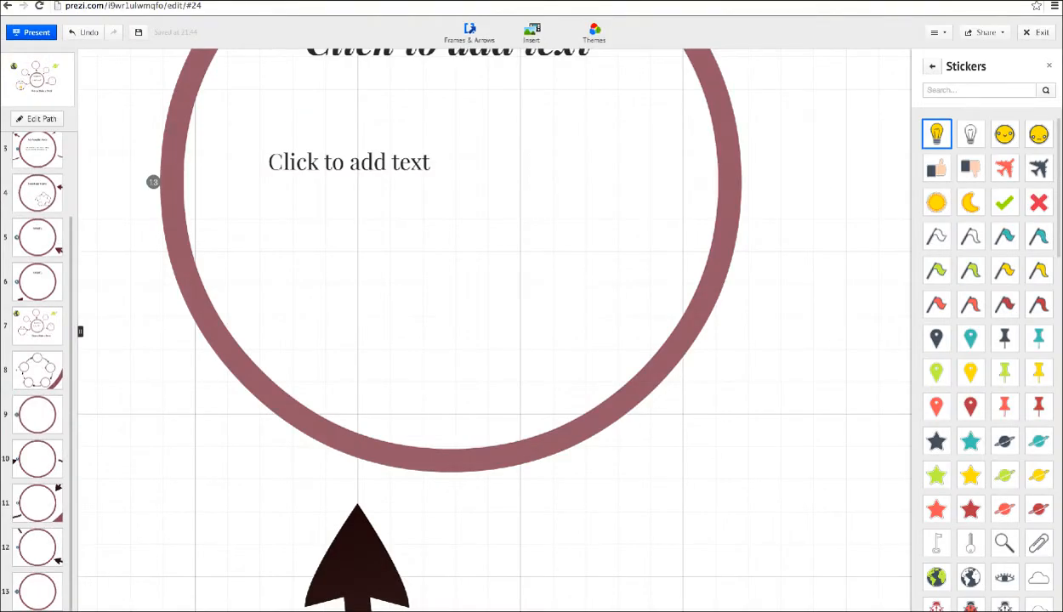
# Exit the editor and open the recent prezi "Area Models & Distributive Property" for editing.
pyautogui.scroll(1, 365, 83)
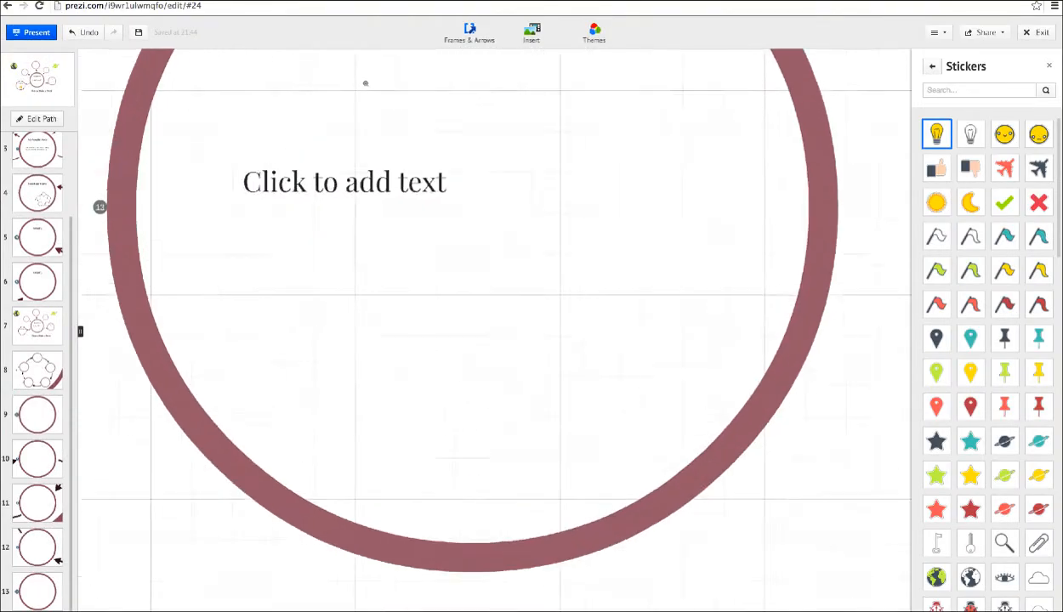
pyautogui.click(1032, 34)
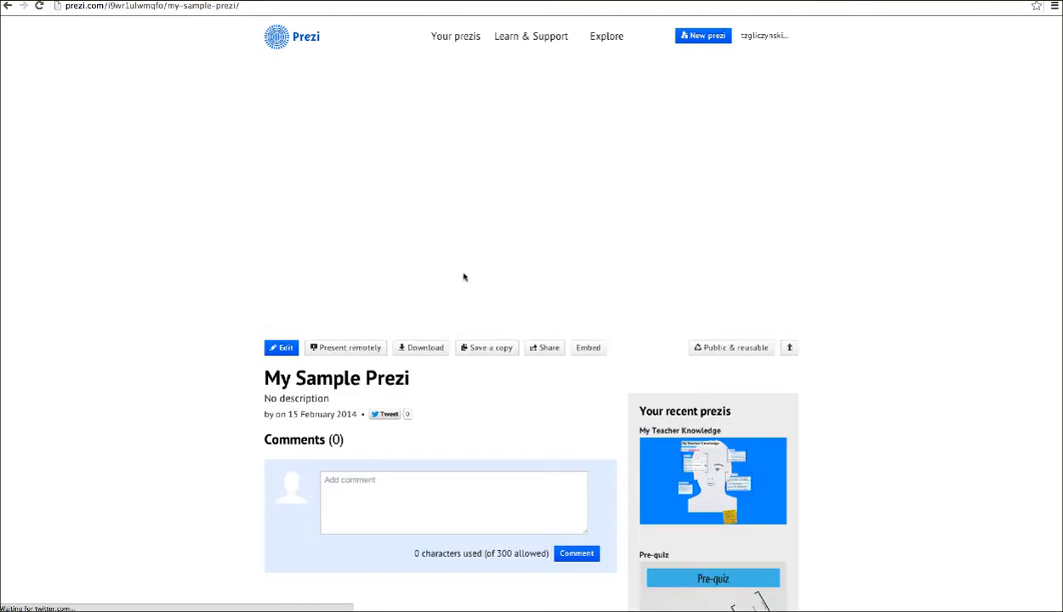
pyautogui.scroll(-1, 464, 276)
pyautogui.scroll(-3, 463, 276)
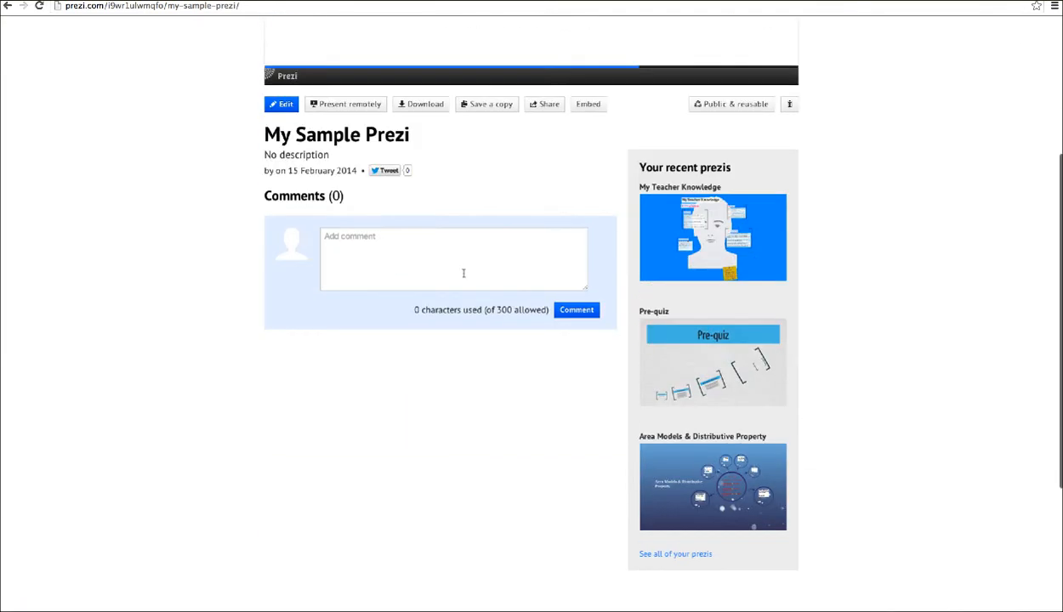
pyautogui.click(679, 466)
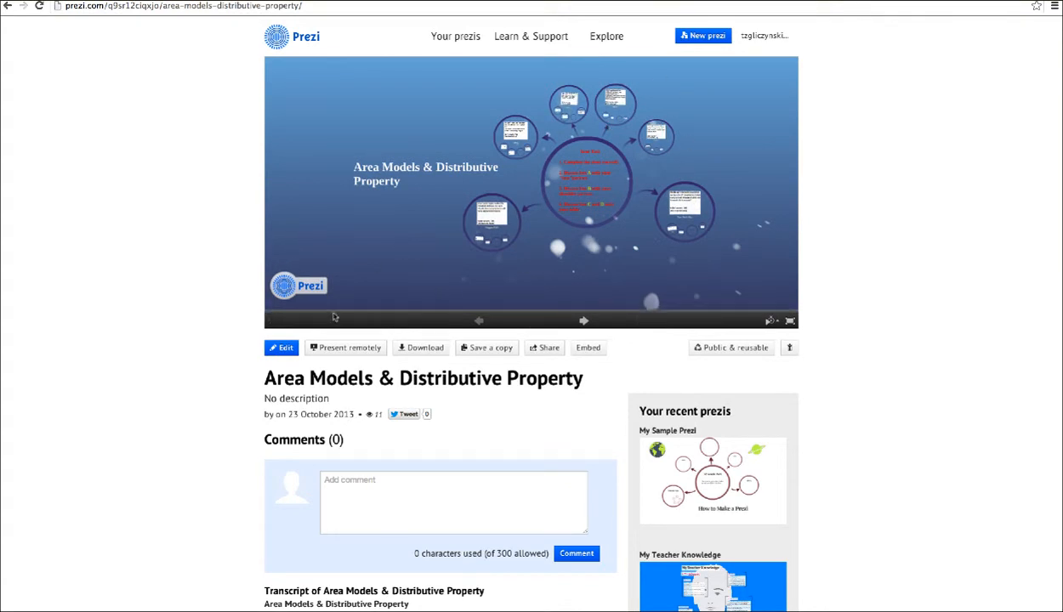
pyautogui.click(284, 347)
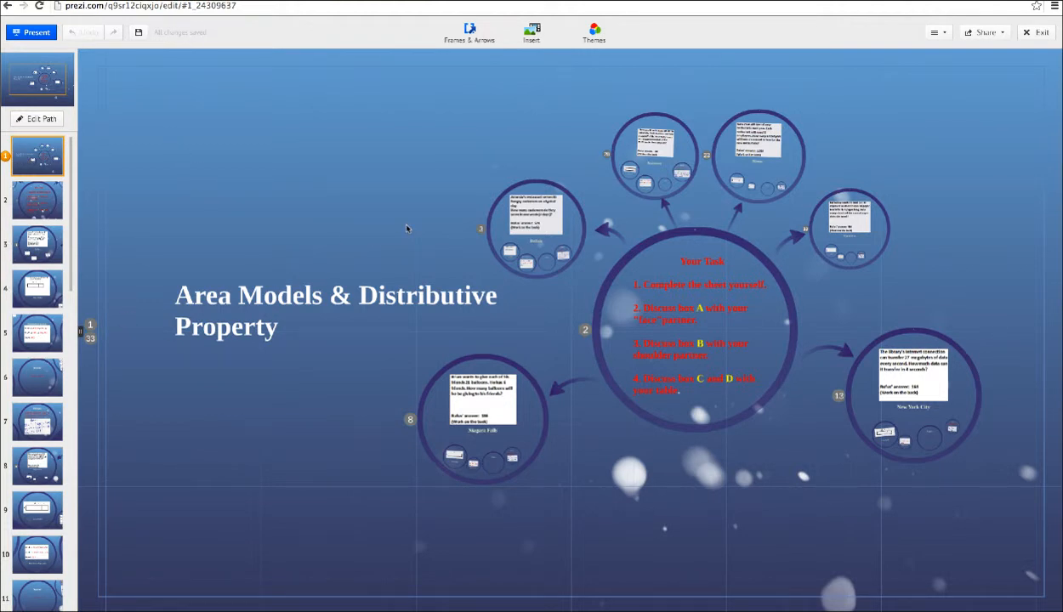
# Examine the "Buffalo" circle and its nested circles up close, and return to the overview.
pyautogui.click(407, 226)
pyautogui.click(318, 273)
pyautogui.click(489, 236)
pyautogui.click(505, 159)
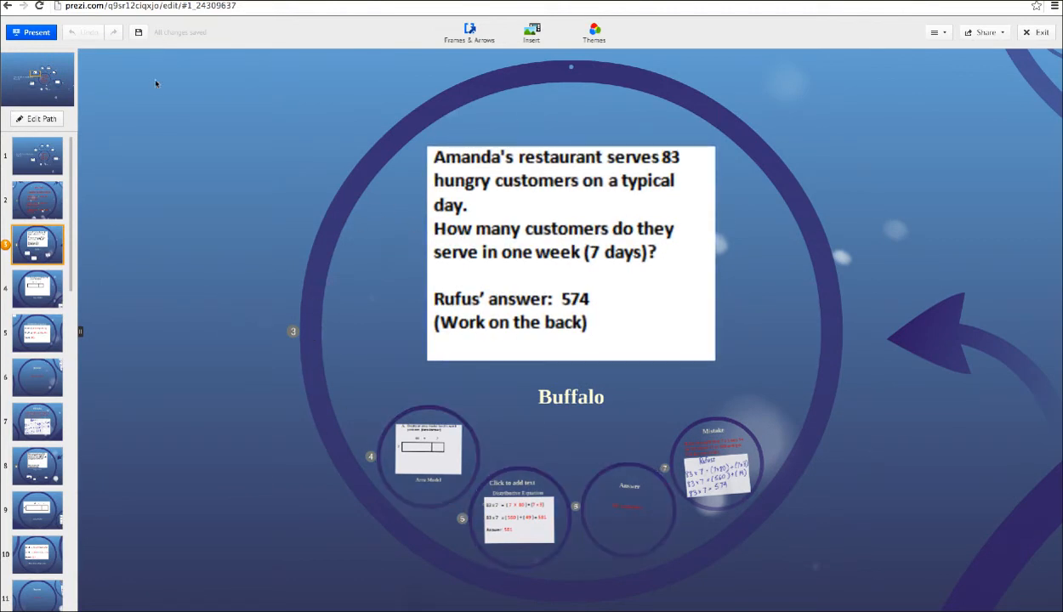
pyautogui.click(32, 73)
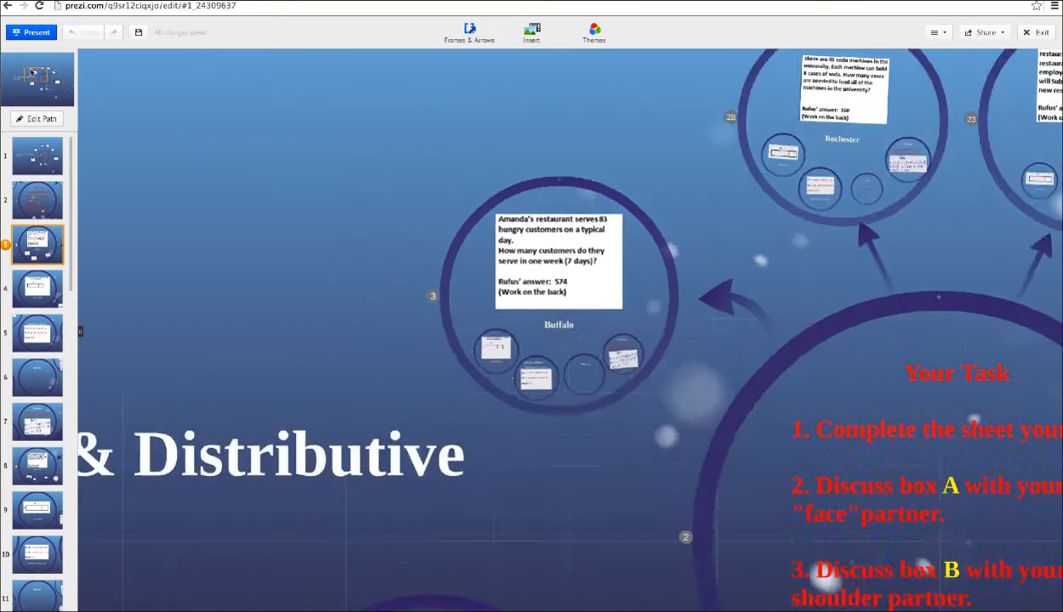